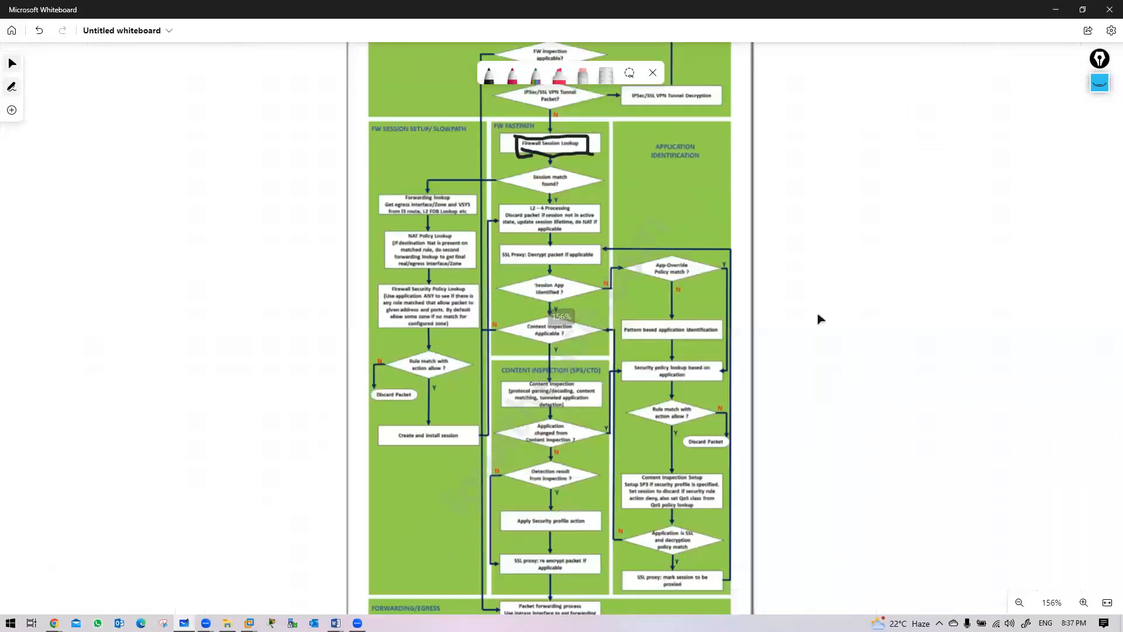
# Scroll around the PAN OS packet-flow diagram, then bring the Palo Alto Syllabus Word document forward
pyautogui.scroll(-5, 794, 295)
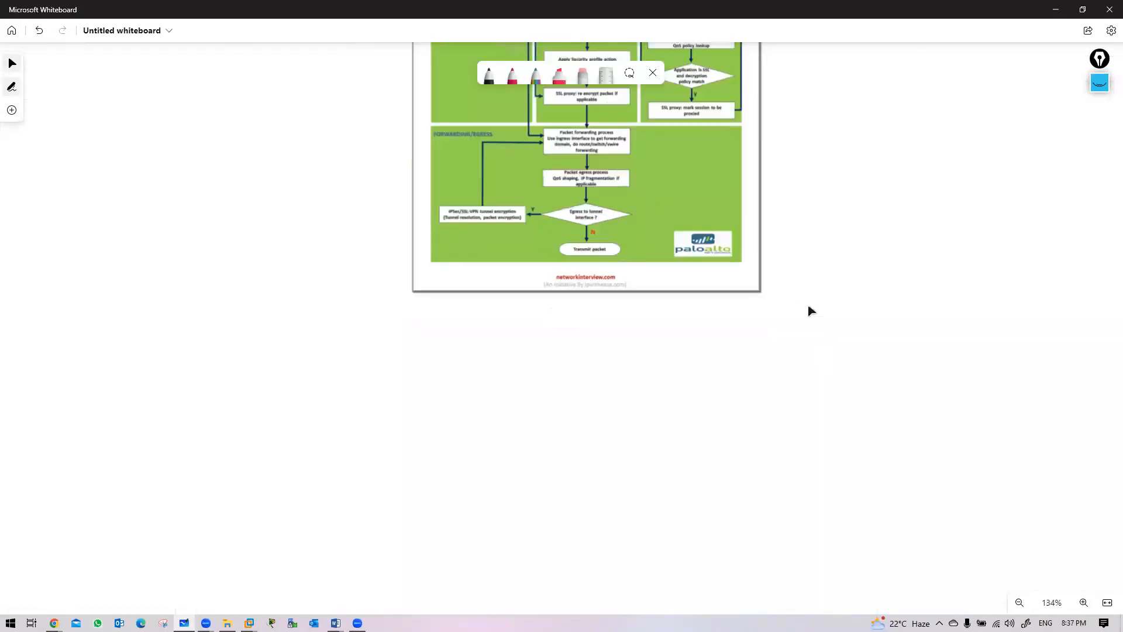
pyautogui.scroll(12, 807, 311)
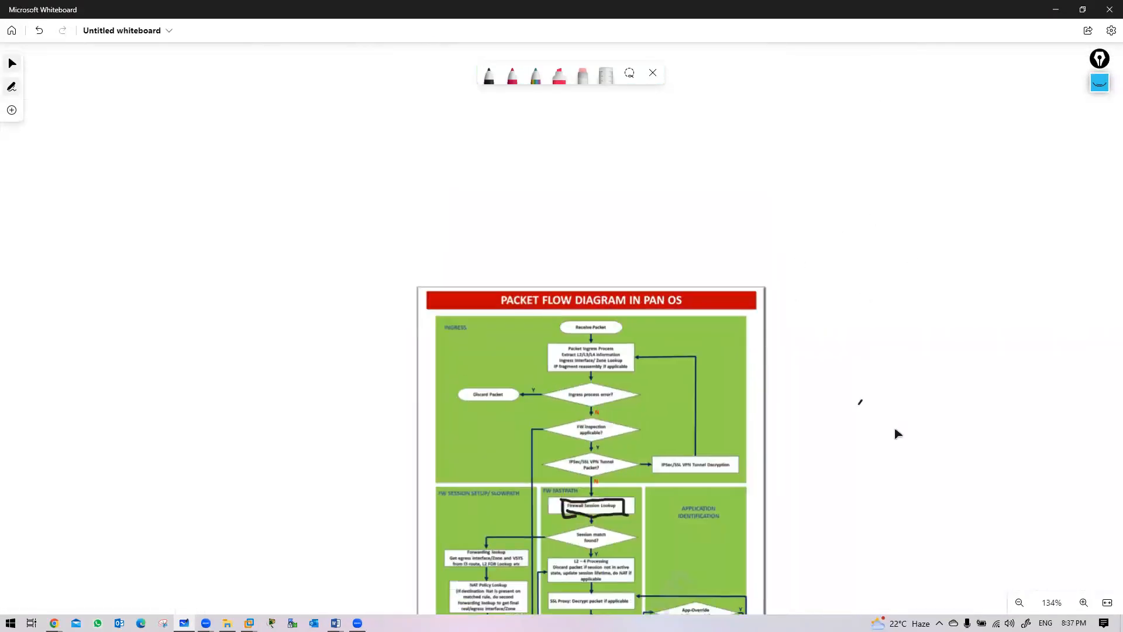
pyautogui.scroll(-5, 895, 431)
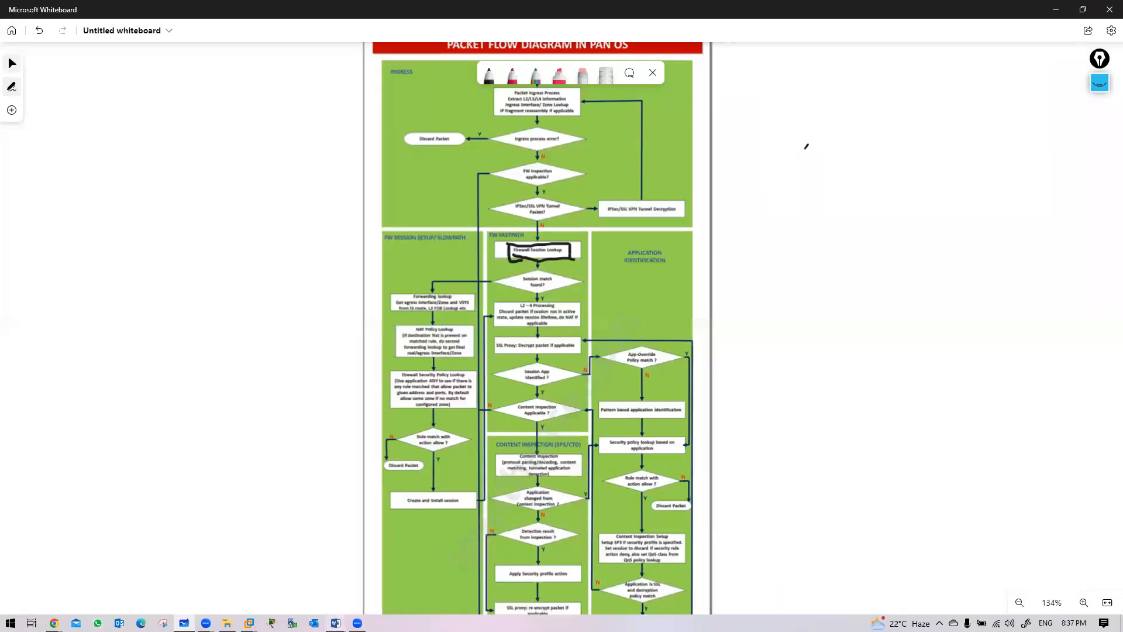
pyautogui.moveTo(335, 623)
pyautogui.click(274, 565)
pyautogui.scroll(-20, 652, 394)
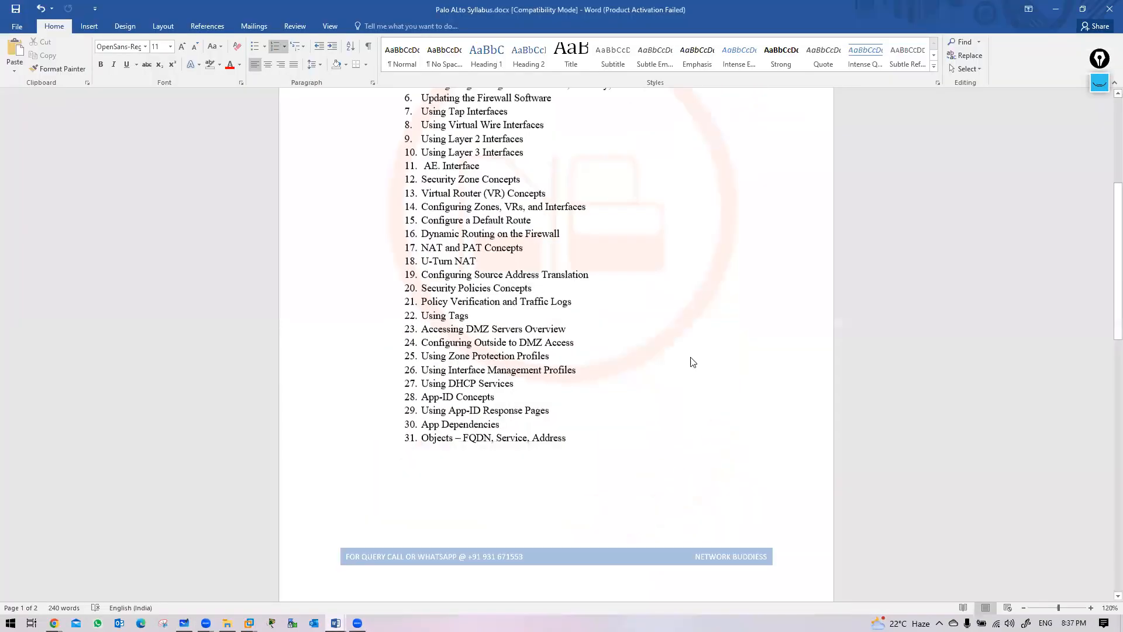
# Highlight syllabus item 52 'Palo Alto Firewall Packet Flow', then minimize Word
pyautogui.scroll(3, 408, 296)
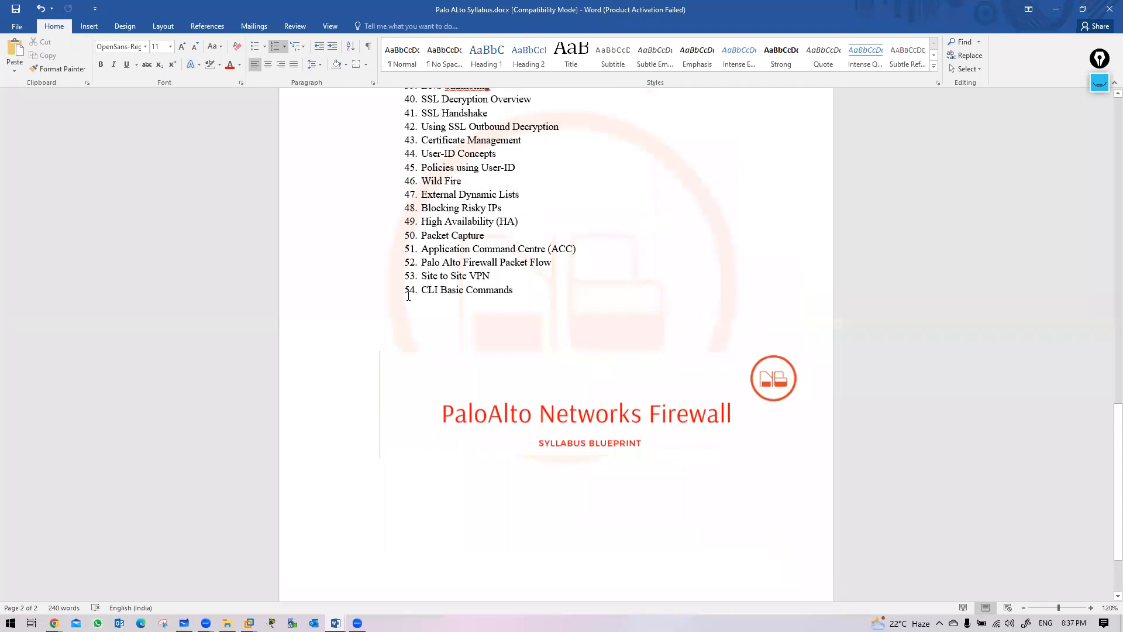
pyautogui.moveTo(422, 263); pyautogui.dragTo(555, 263)
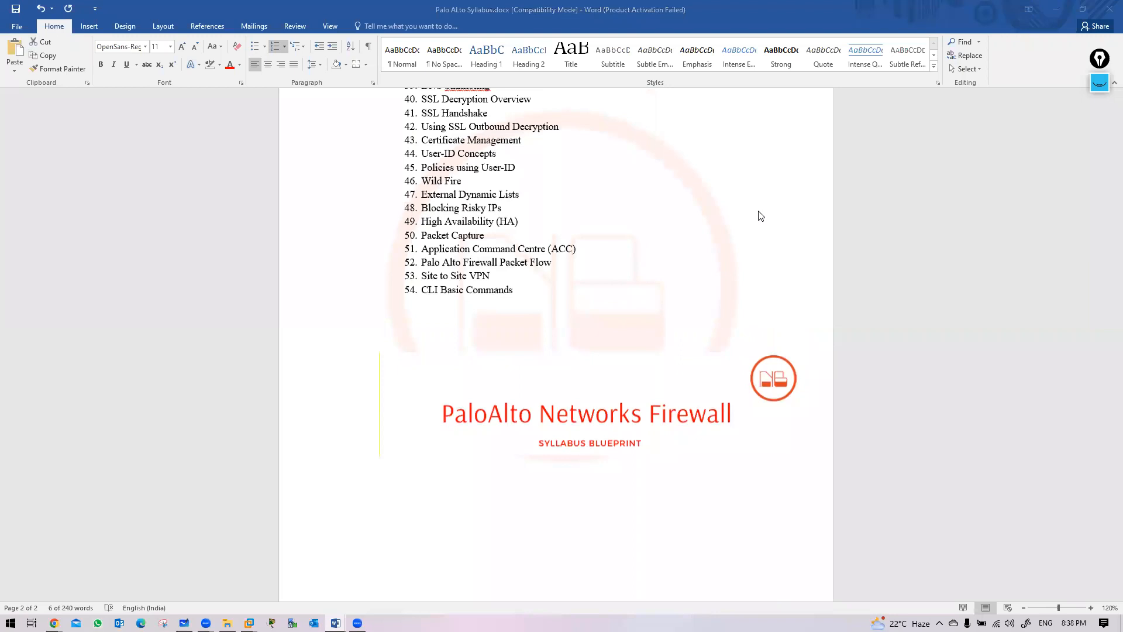
pyautogui.click(1056, 9)
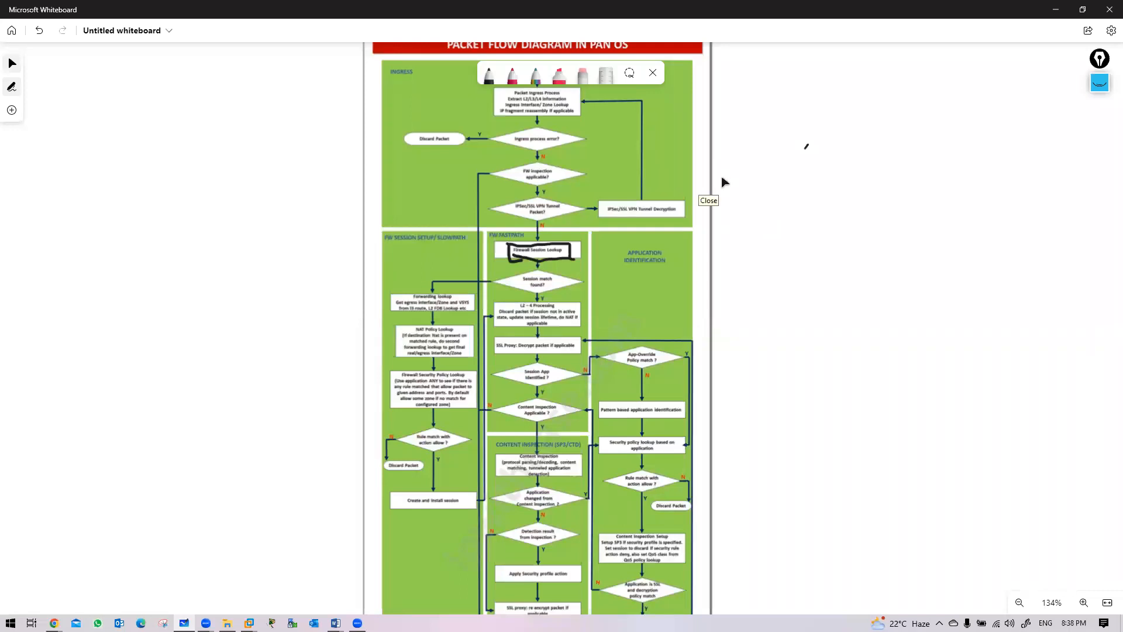
# Clear the packet-flow diagram from the whiteboard canvas and minimize Whiteboard
pyautogui.moveTo(815, 226); pyautogui.dragTo(484, 341)
pyautogui.rightClick(581, 318)
pyautogui.click(624, 403)
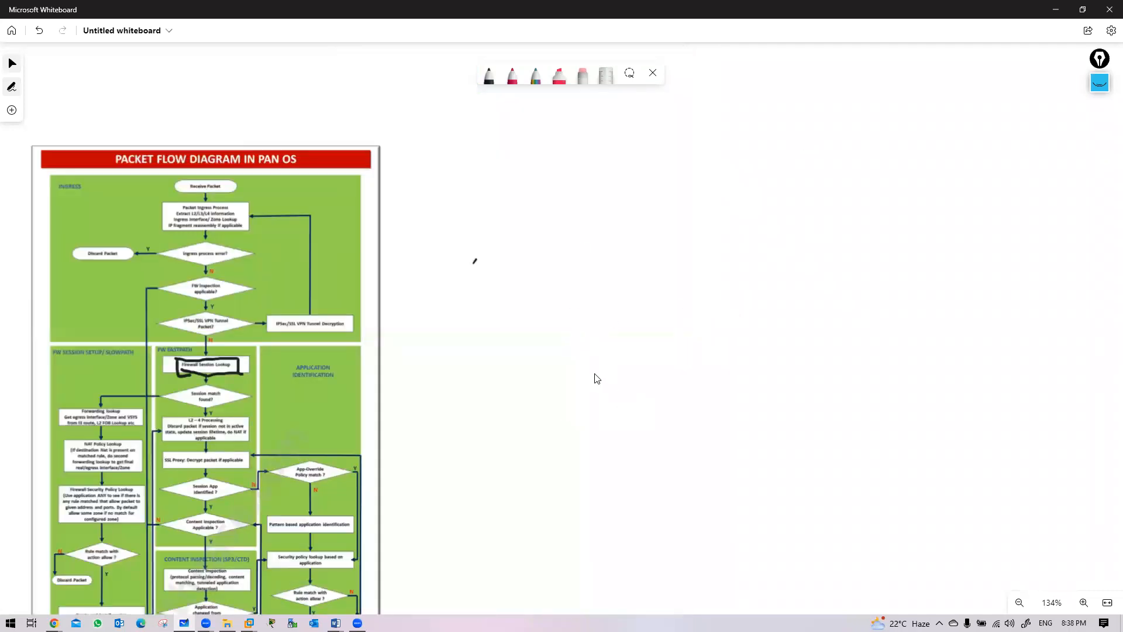
pyautogui.click(576, 343)
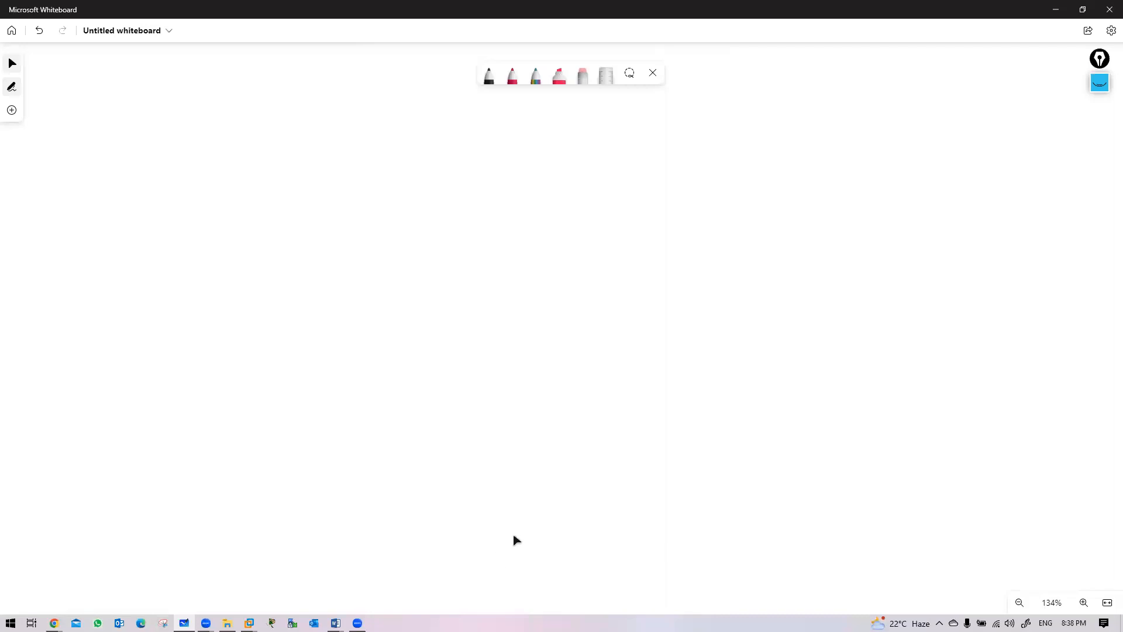
pyautogui.scroll(-5, 617, 365)
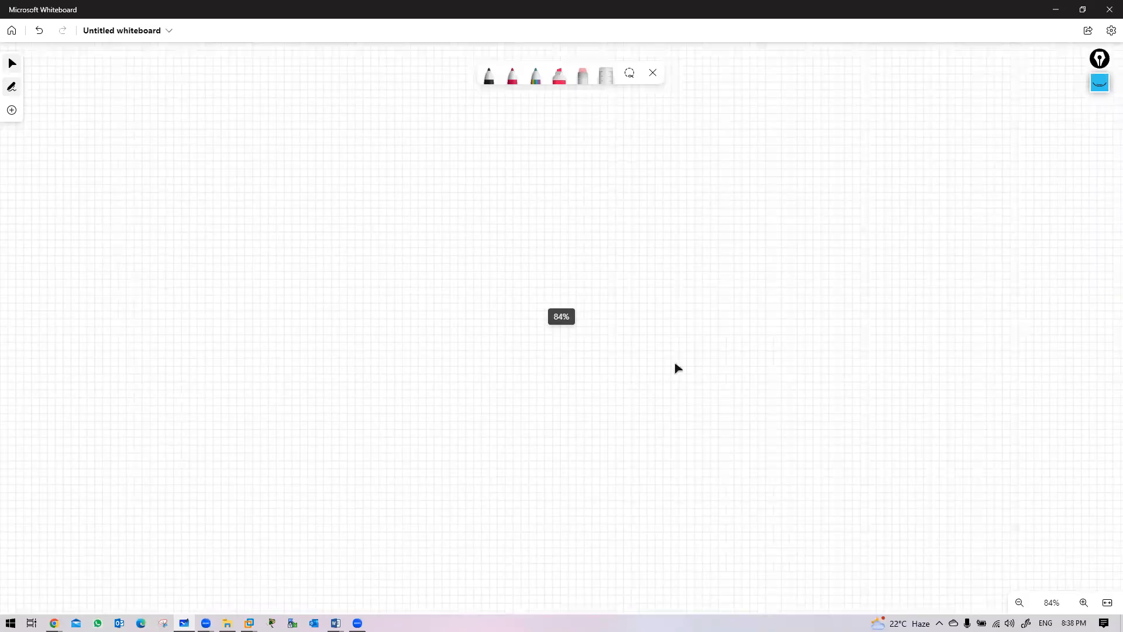
pyautogui.click(1053, 16)
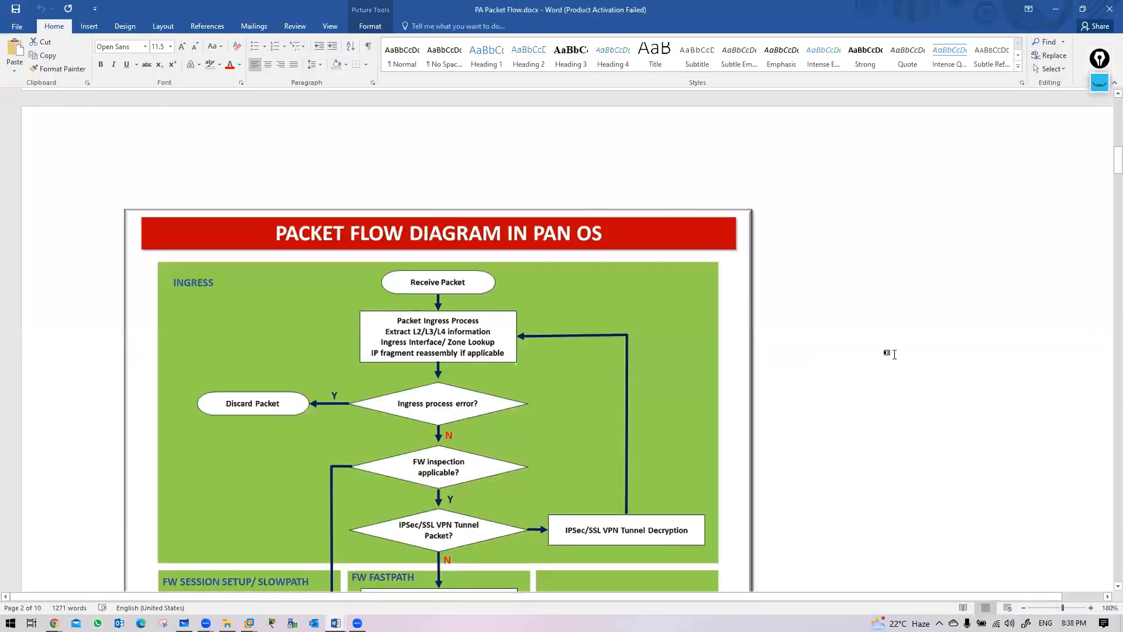
# Scroll PA Packet Flow.docx down to the Process Steps flowcharts on page 5
pyautogui.click(894, 354)
pyautogui.scroll(-20, 743, 360)
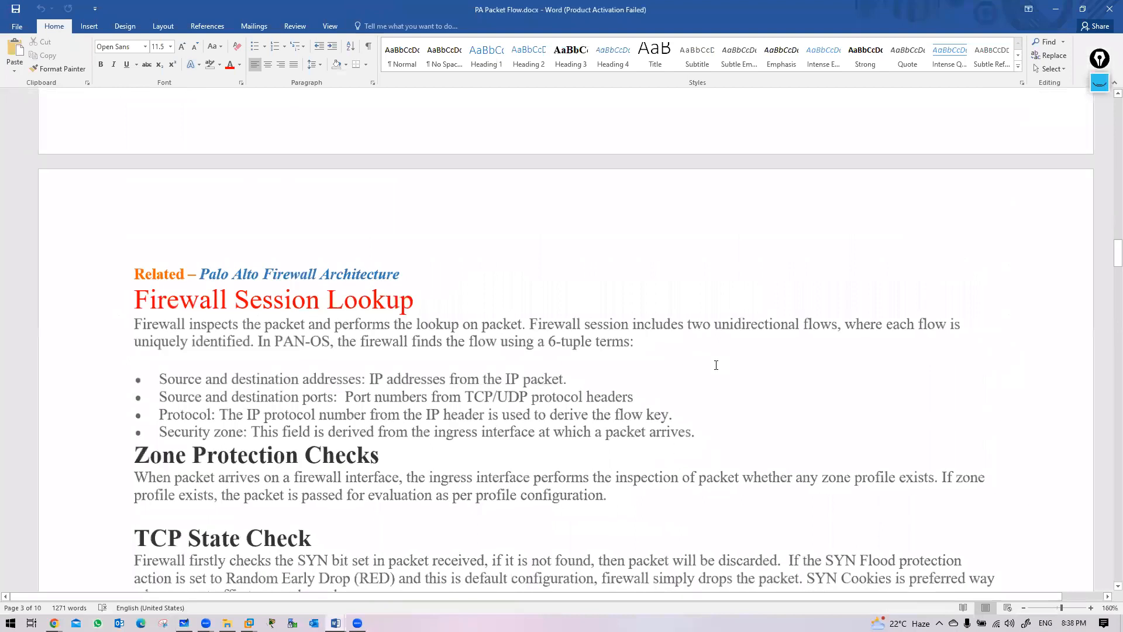
pyautogui.keyDown('ctrl'); pyautogui.scroll(-9, 716, 365); pyautogui.keyUp('ctrl')
pyautogui.scroll(-8, 734, 369)
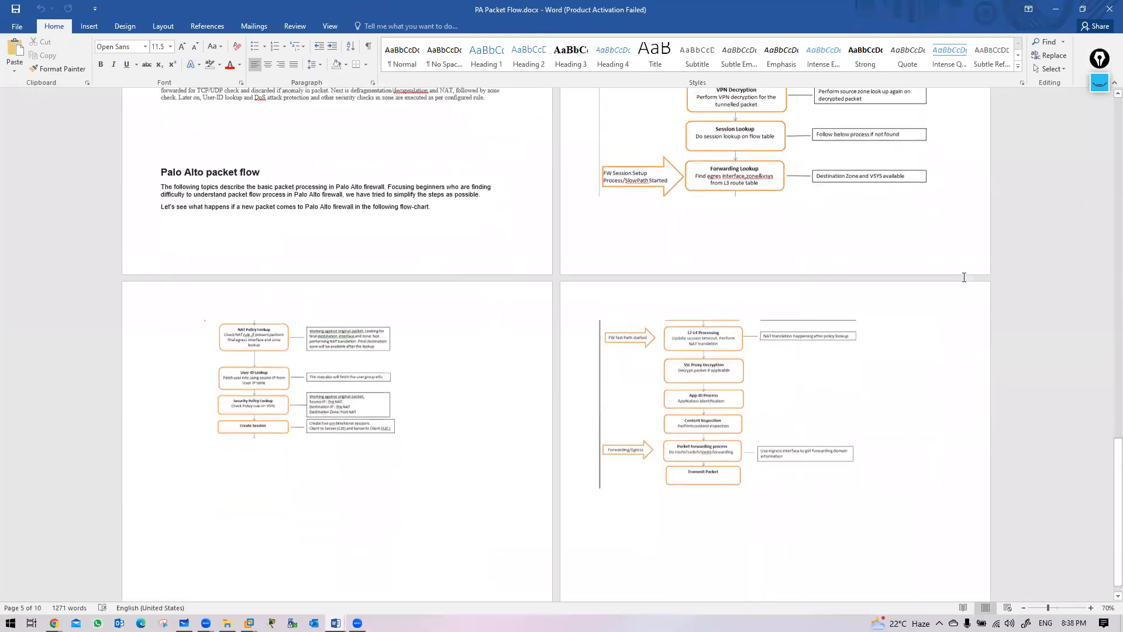
pyautogui.scroll(3, 965, 277)
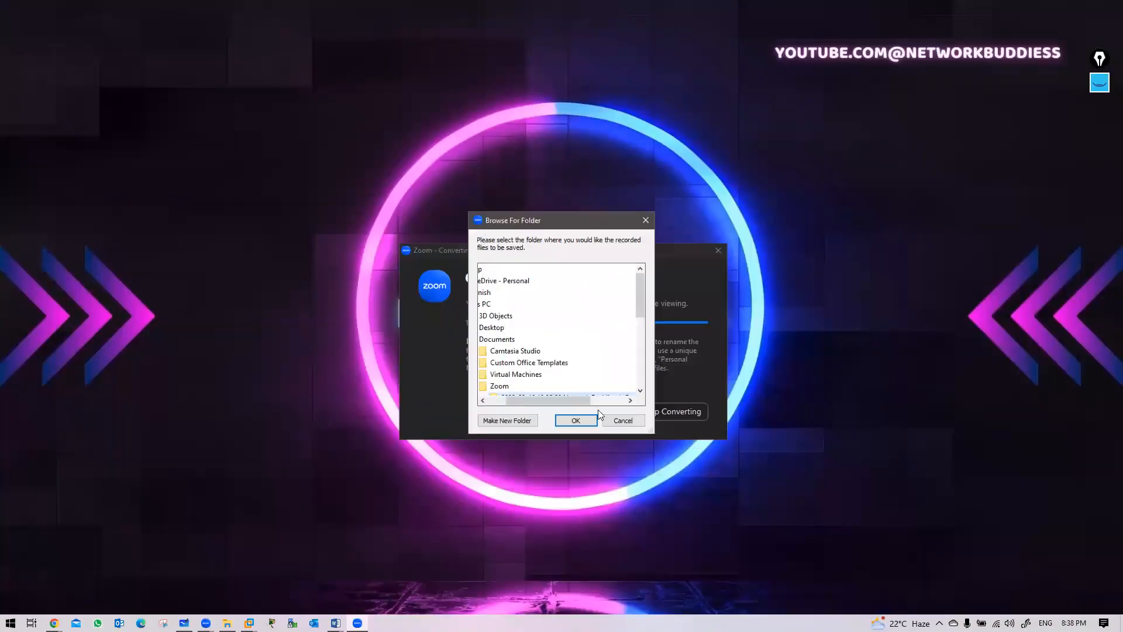
# Cancel Zoom's Browse For Folder dialog, check the calendar, and switch back to Whiteboard via Task View
pyautogui.click(619, 420)
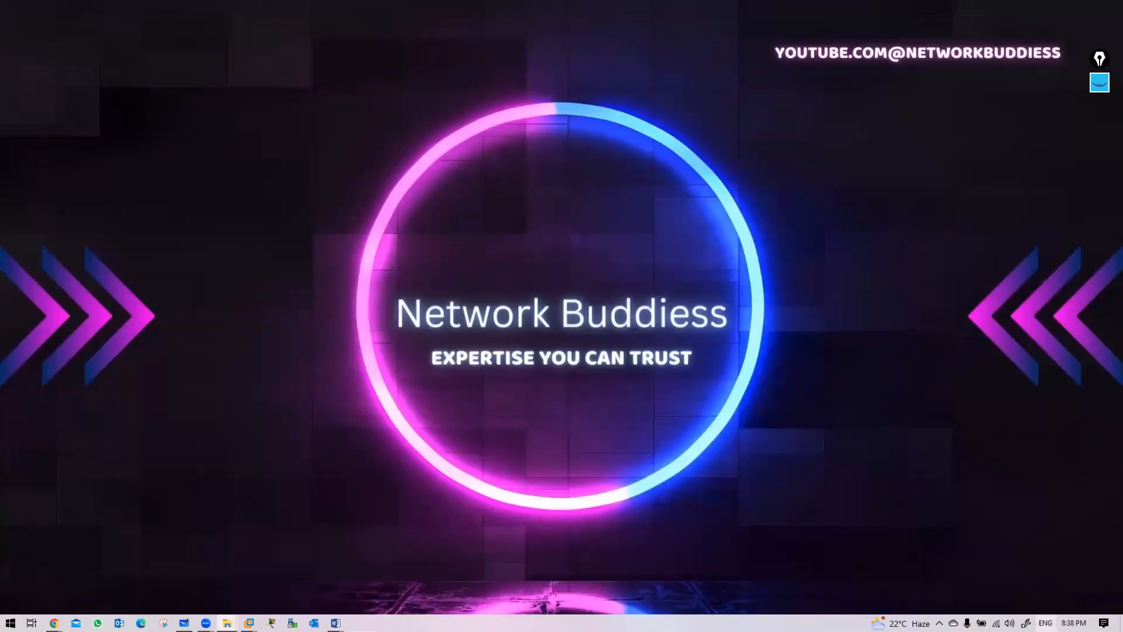
pyautogui.press('super+alt+d')
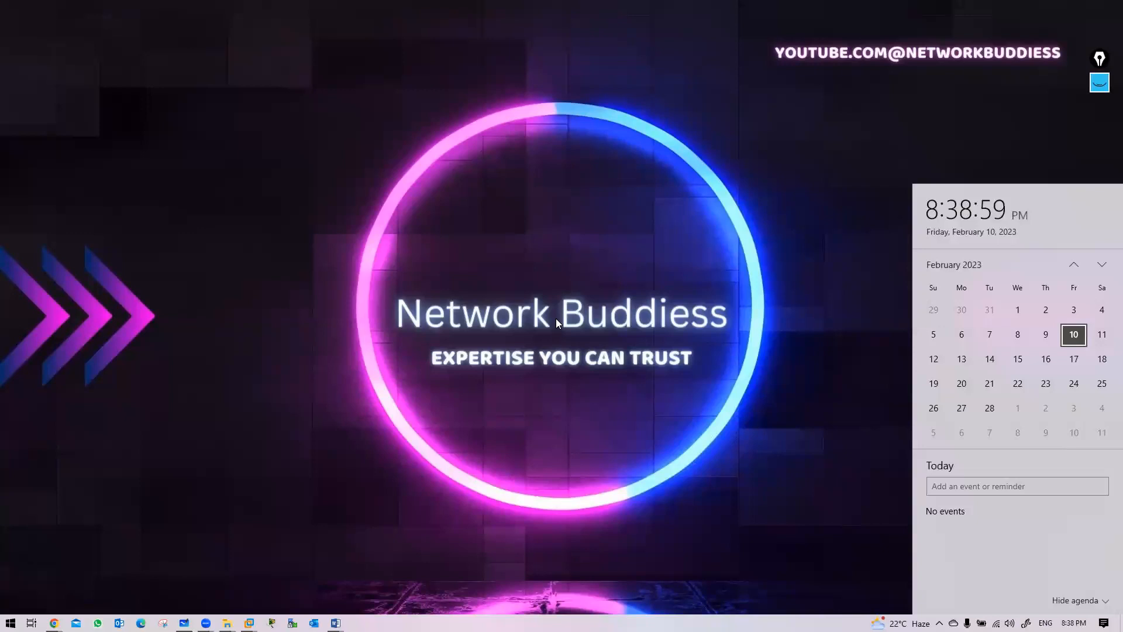
pyautogui.click(606, 297)
pyautogui.press('super+Tab')
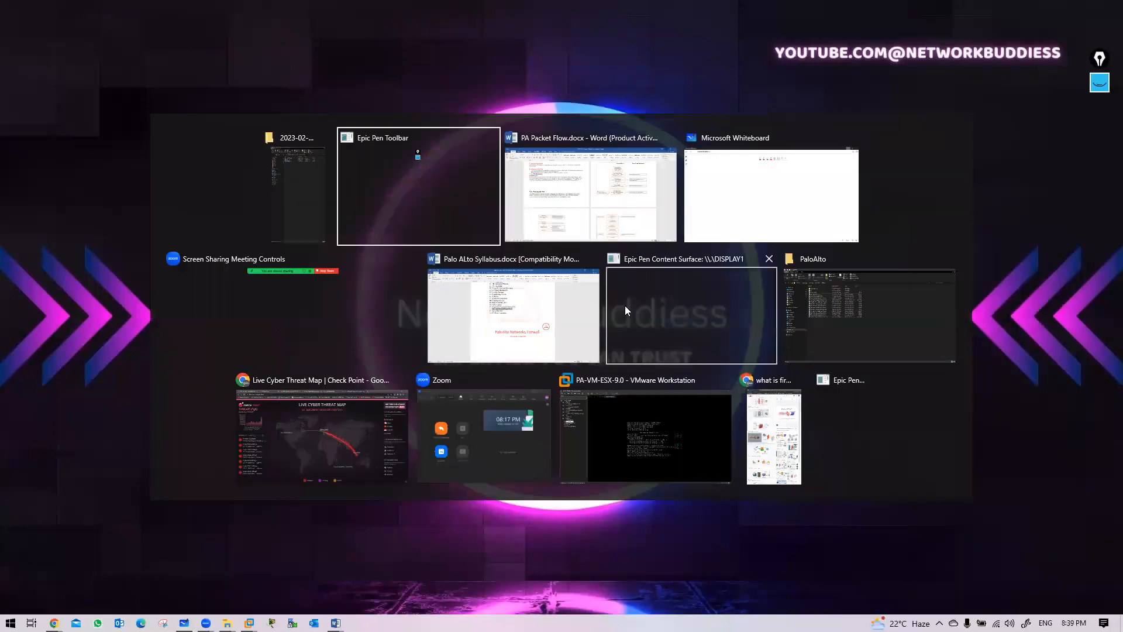
pyautogui.click(793, 188)
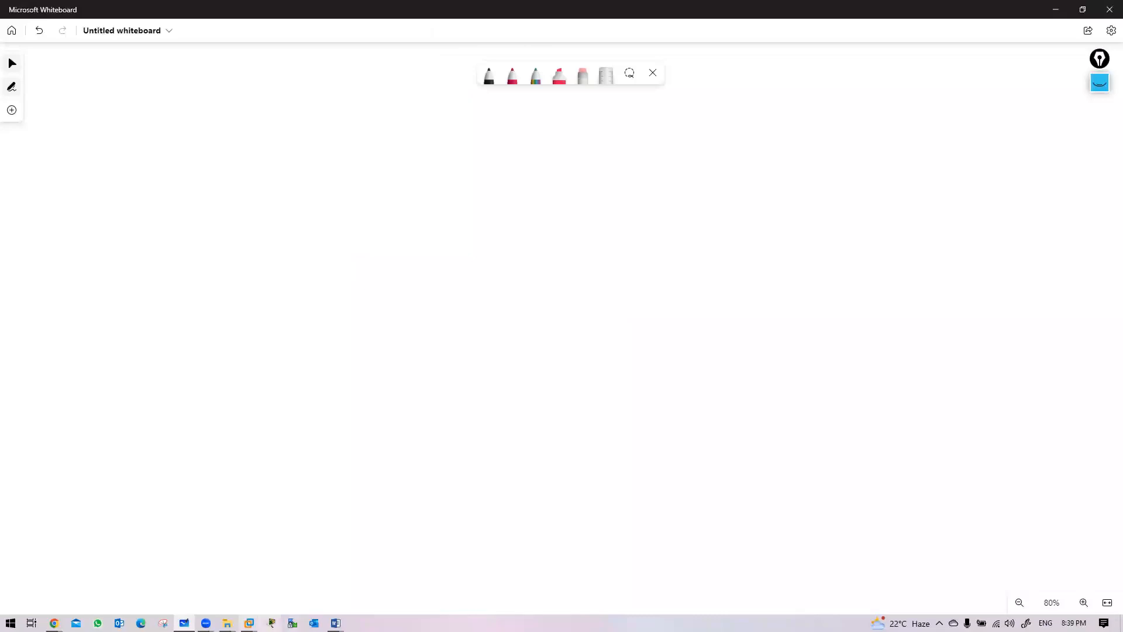
# Bring up the PA-VM-ESX-9.0 console and log in as admin
pyautogui.moveTo(249, 623)
pyautogui.click(393, 557)
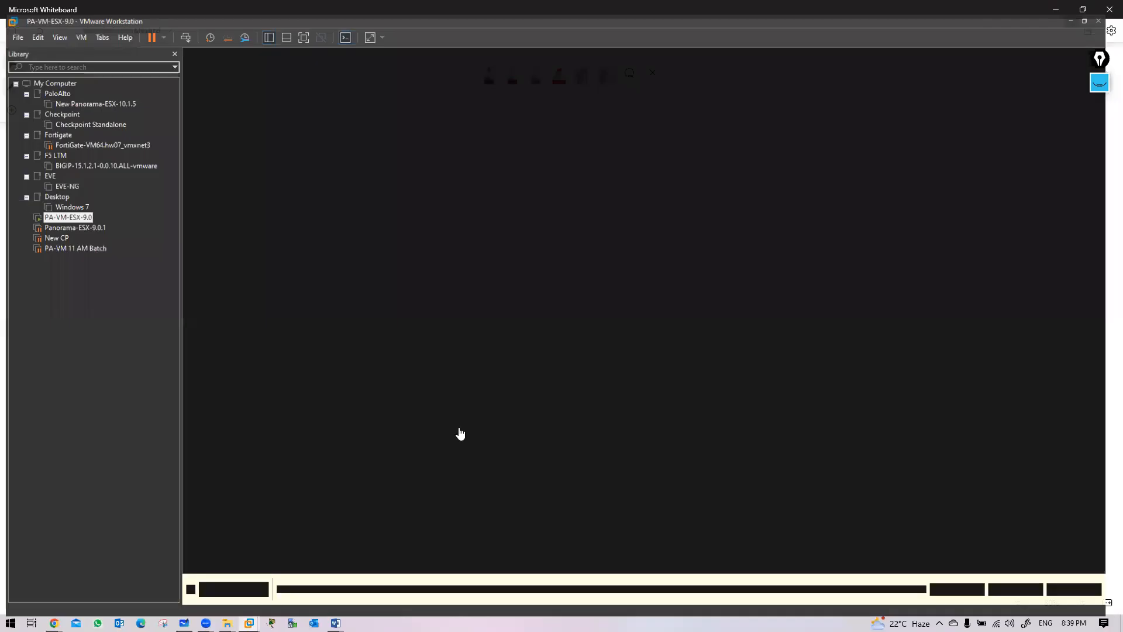
pyautogui.click(568, 292)
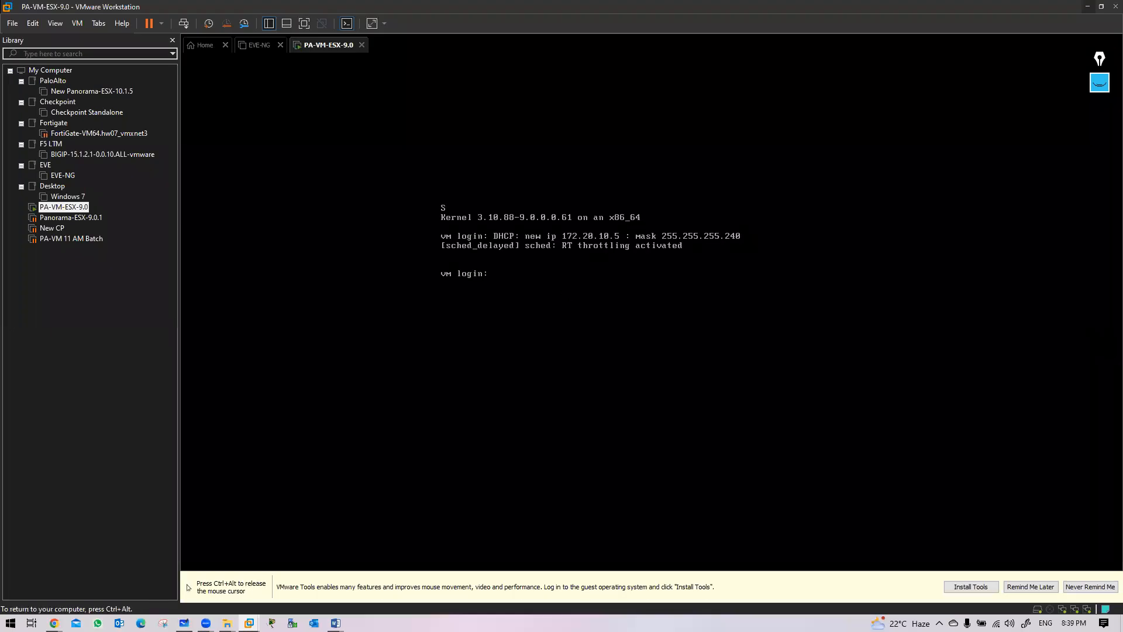
pyautogui.write('admin')
pyautogui.press('Return')
pyautogui.hotkey('ctrl', 'alt')
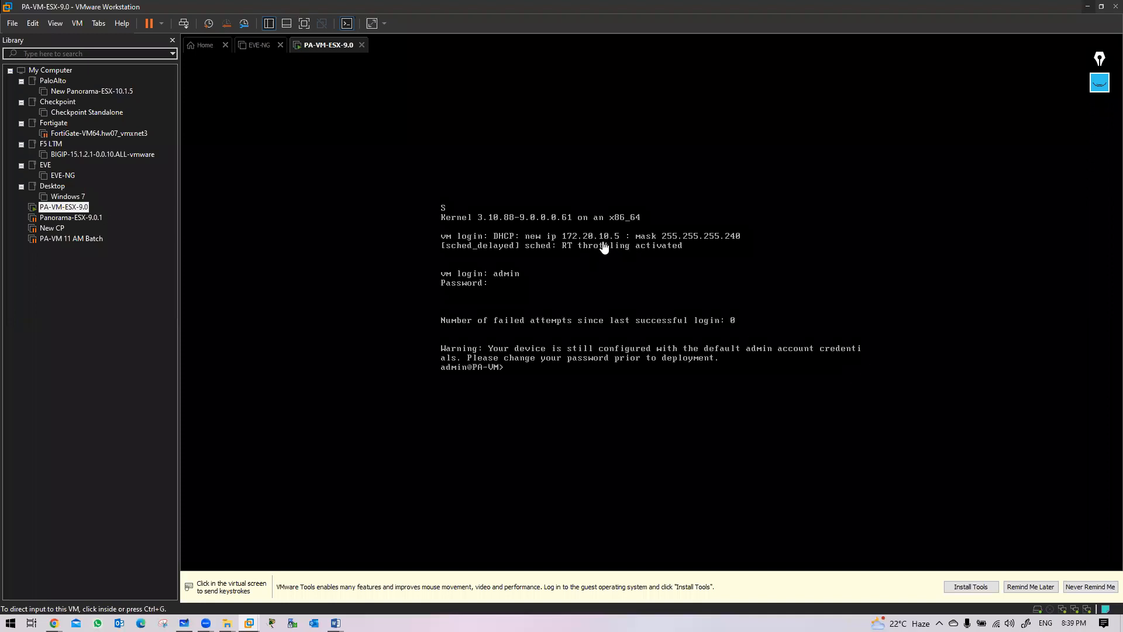
# Run 'show interface management' to see IP 172.20.10.5 and gateway 172.20.10.1, then switch to Chrome
pyautogui.click(576, 407)
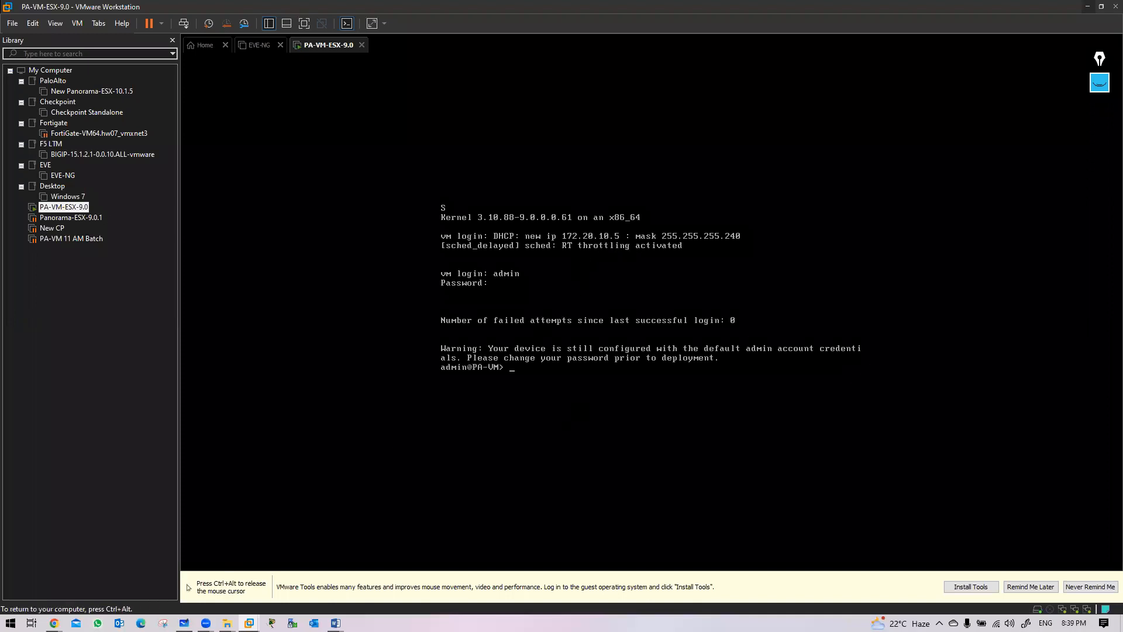
pyautogui.write('show interface management')
pyautogui.press('Return')
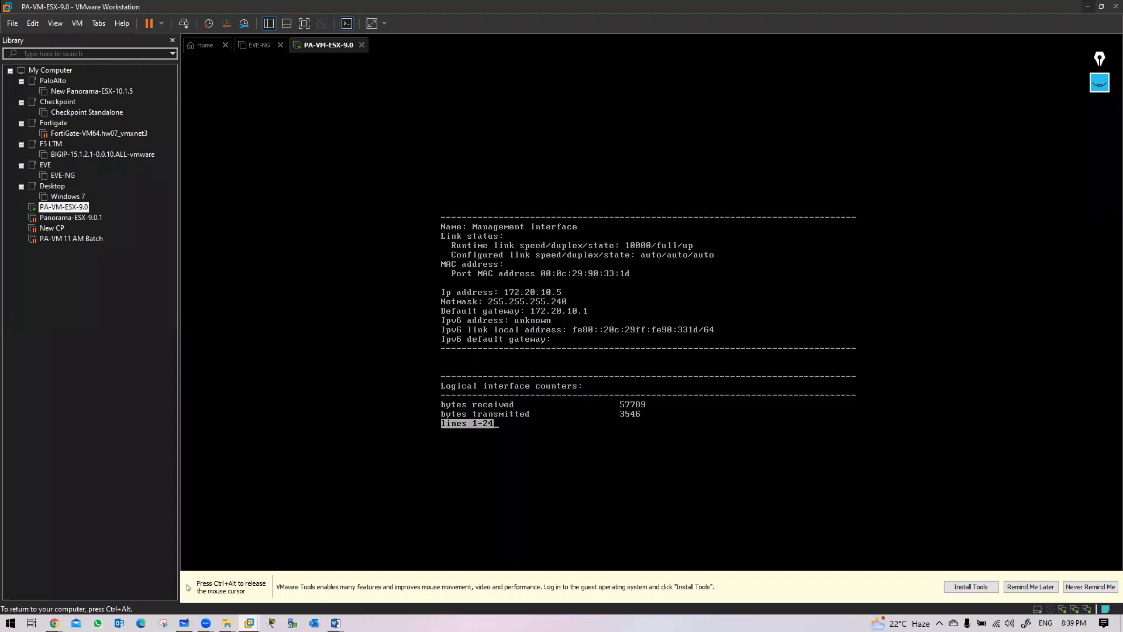
pyautogui.hotkey('ctrl', 'alt')
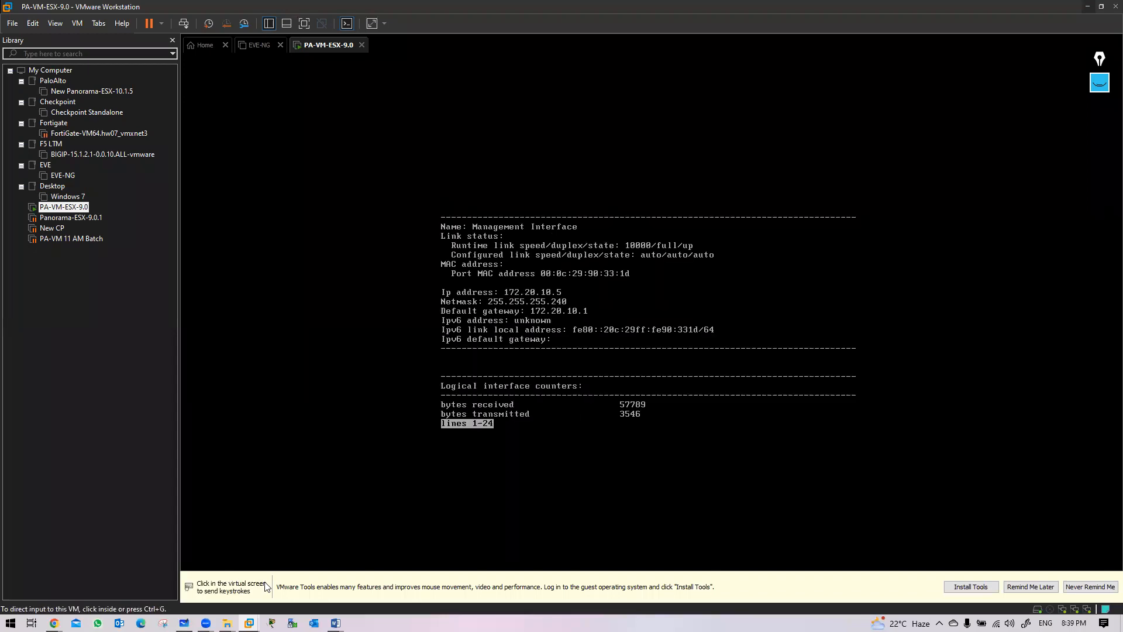
pyautogui.click(53, 623)
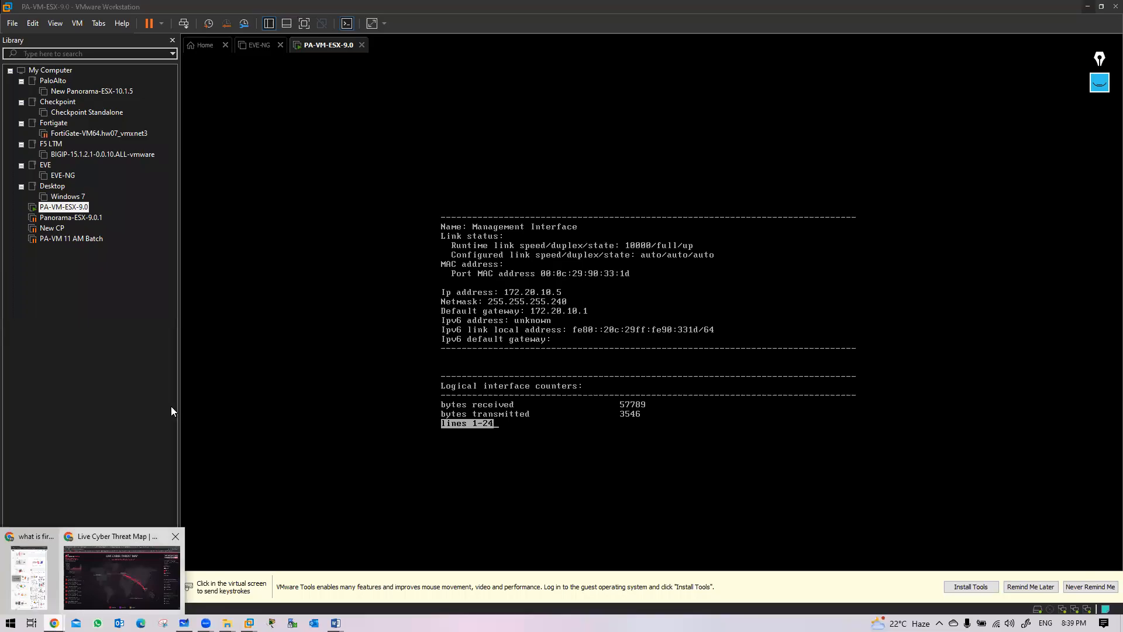
pyautogui.click(122, 576)
pyautogui.hotkey('ctrl', 't')
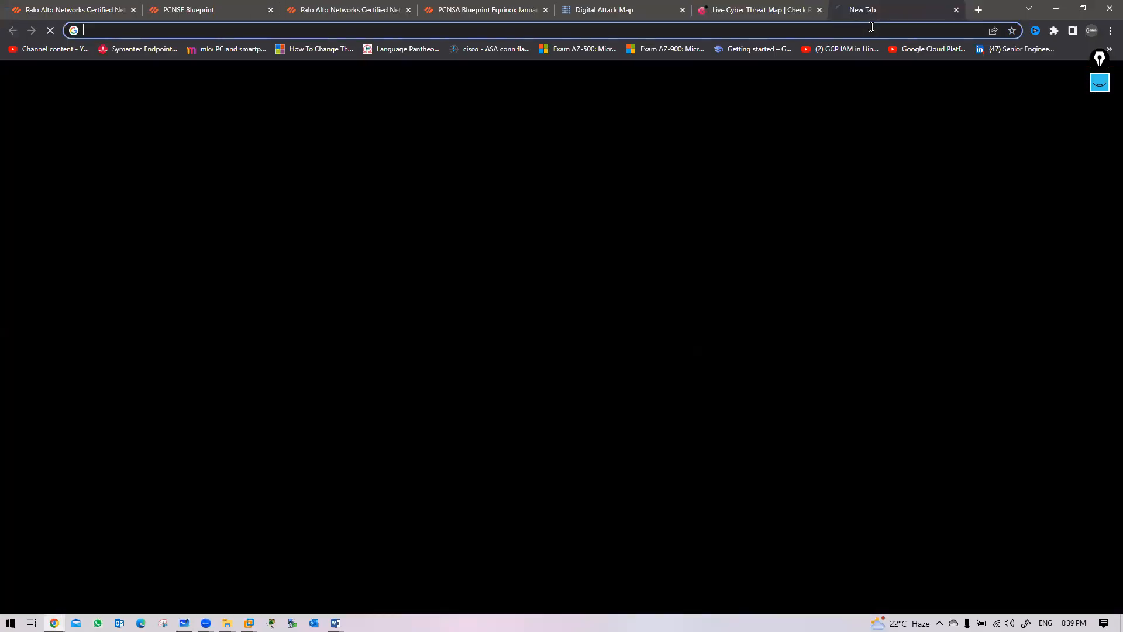
pyautogui.write('https')
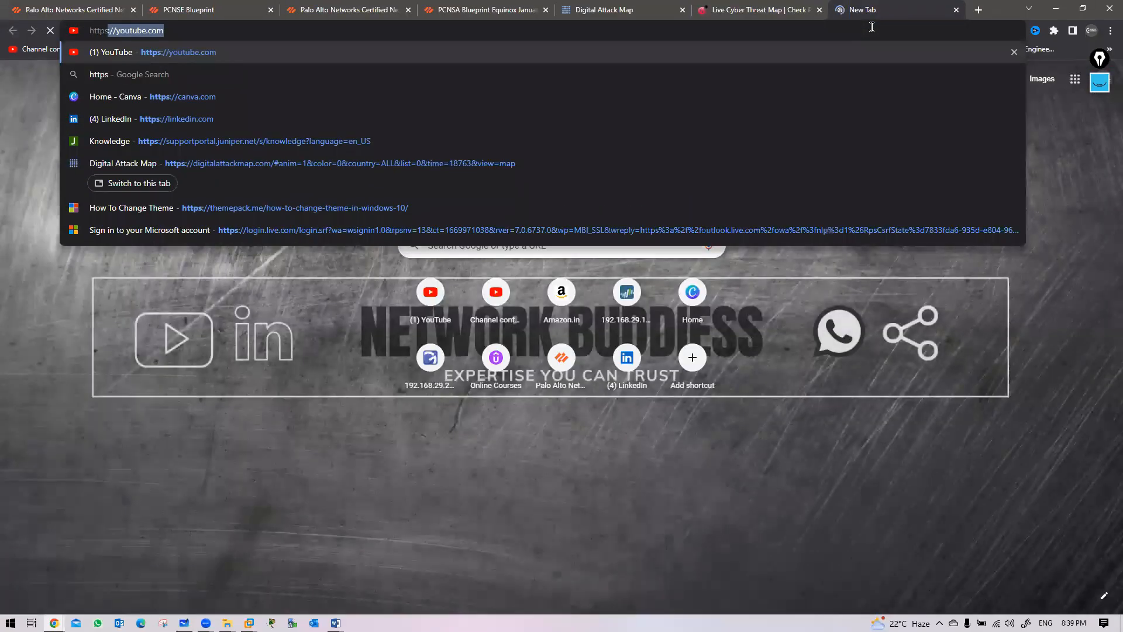
pyautogui.press('Return')
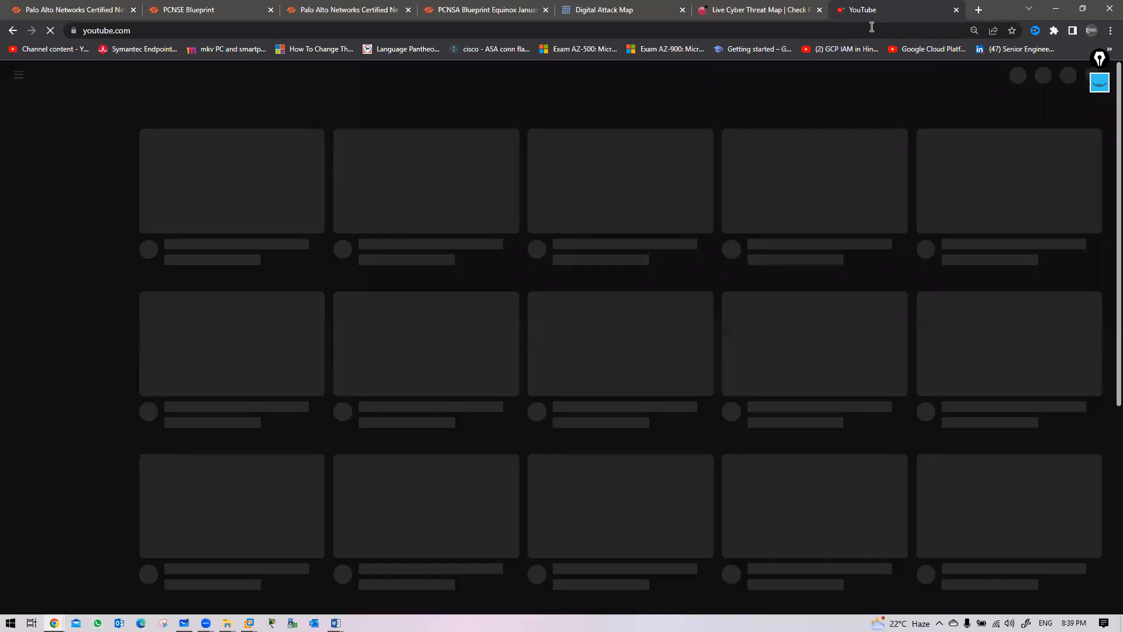
pyautogui.click(887, 27)
pyautogui.write('htt')
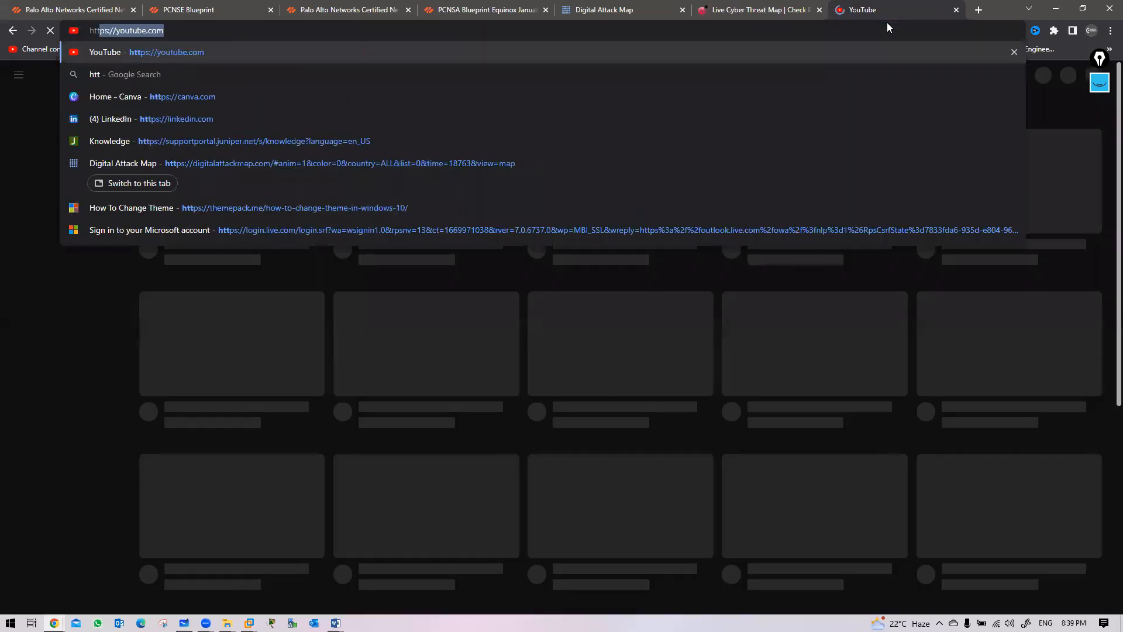
pyautogui.write('ps://172.20.')
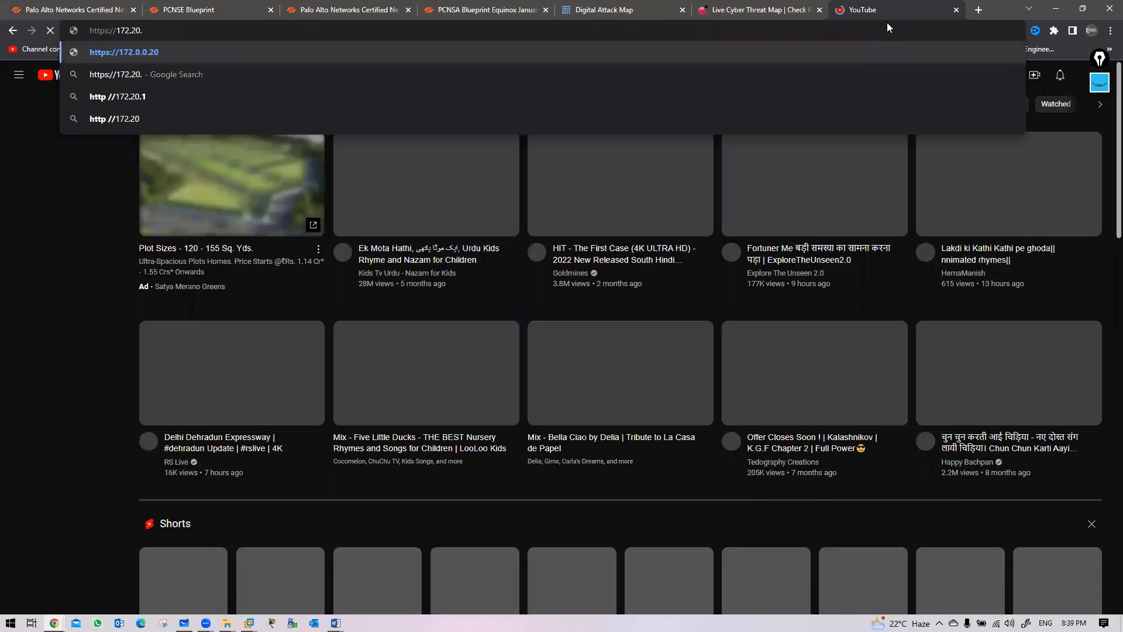
pyautogui.hotkey('alt', 'Tab')
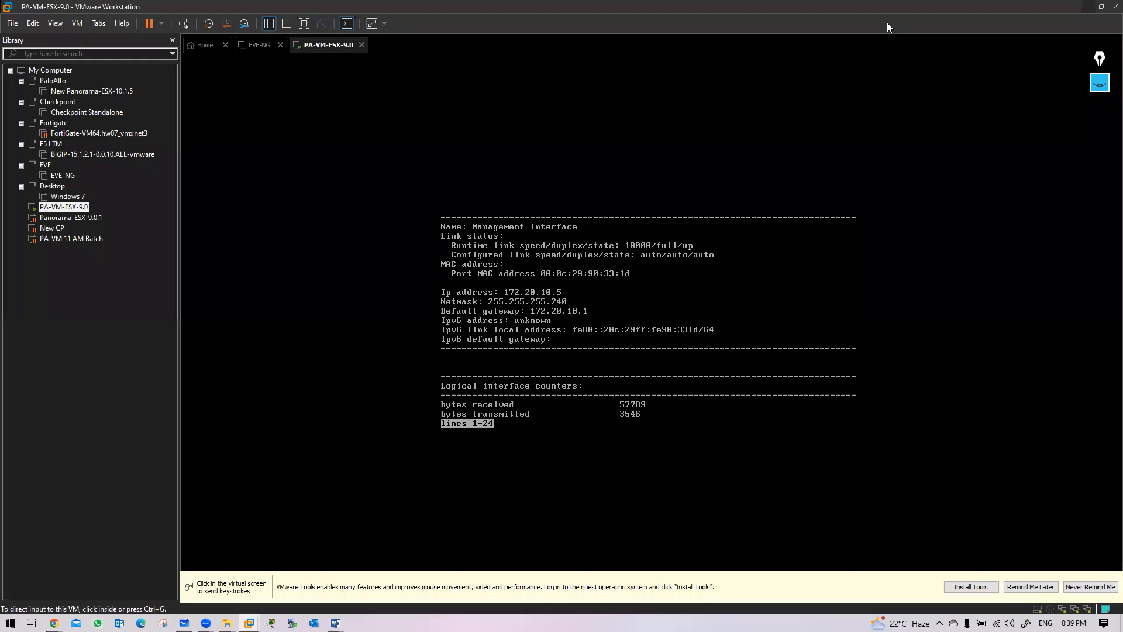
pyautogui.hotkey('alt', 'Tab')
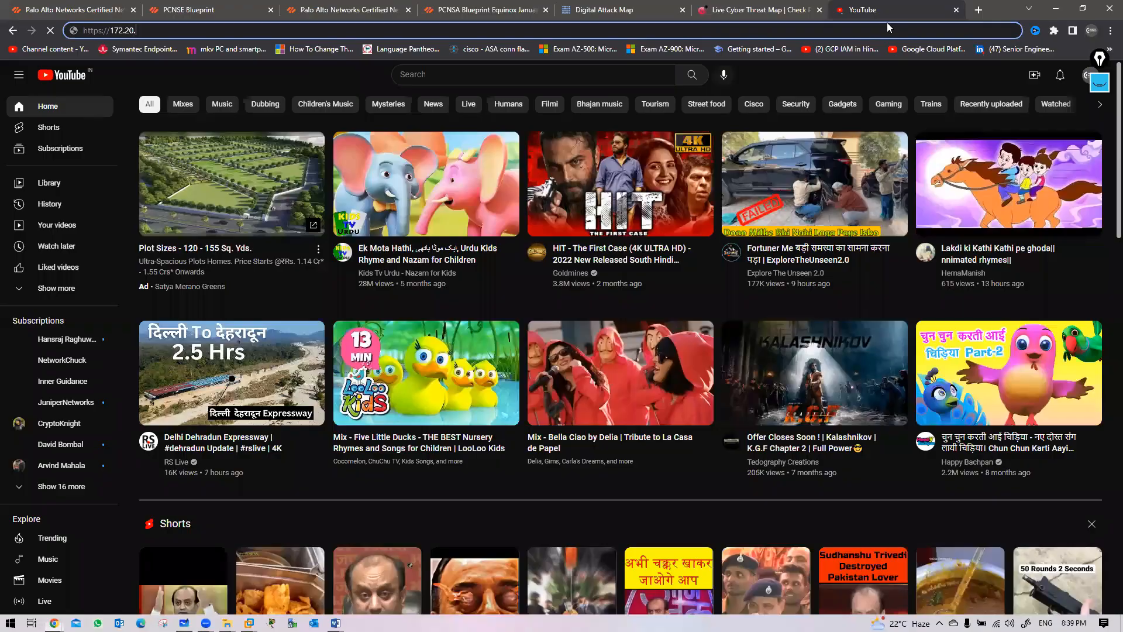
pyautogui.write('10.5')
pyautogui.press('Return')
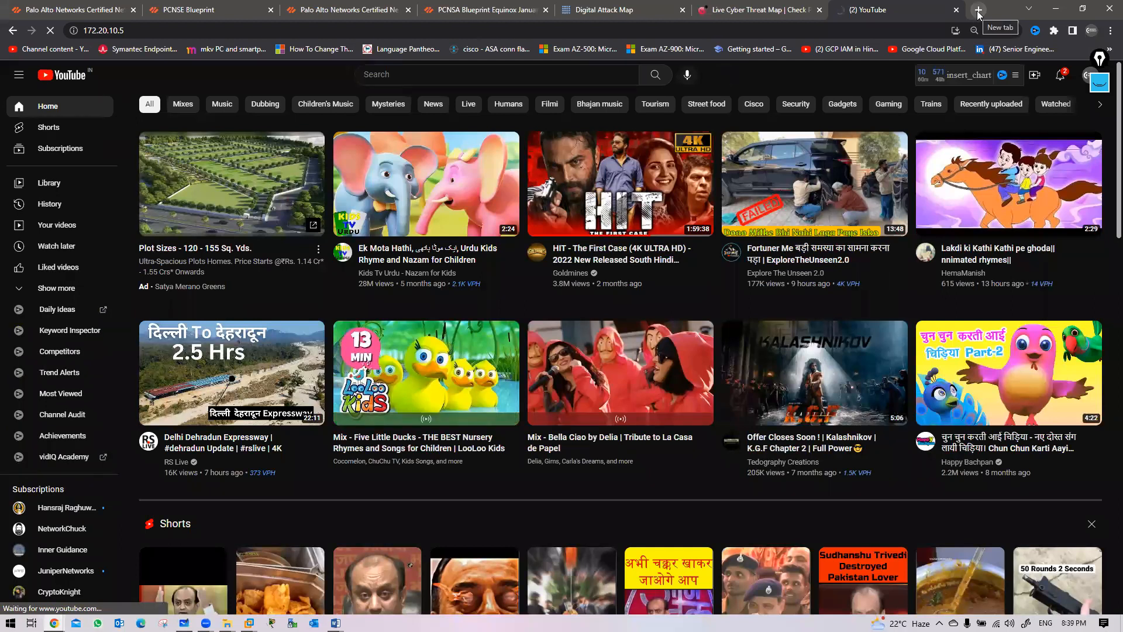
pyautogui.hotkey('ctrl', 't')
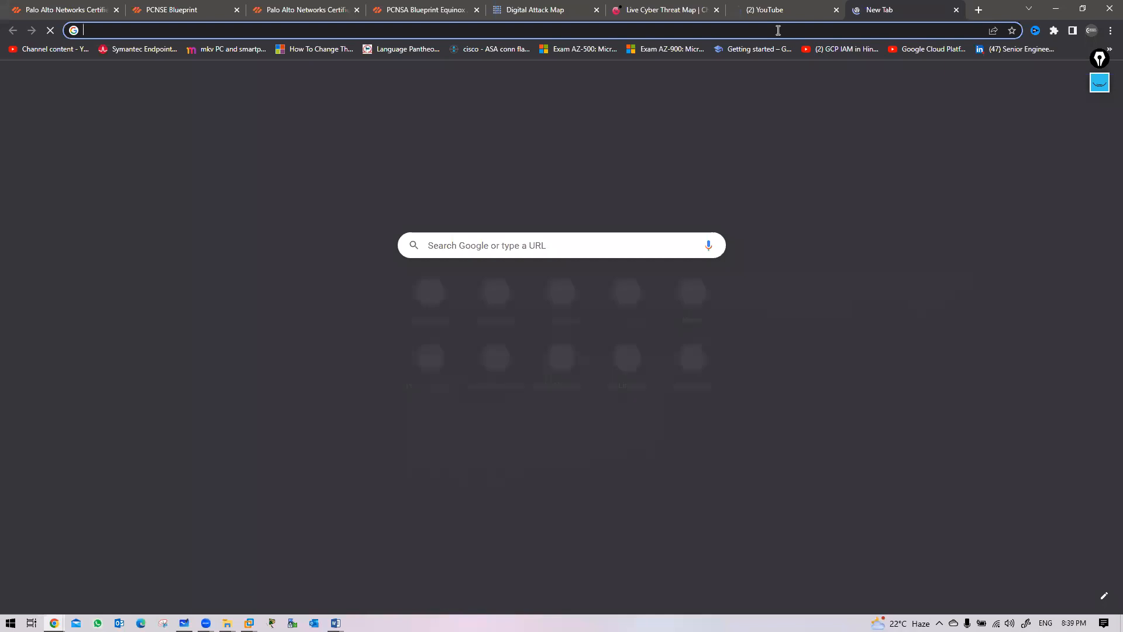
pyautogui.click(778, 30)
pyautogui.write('https://')
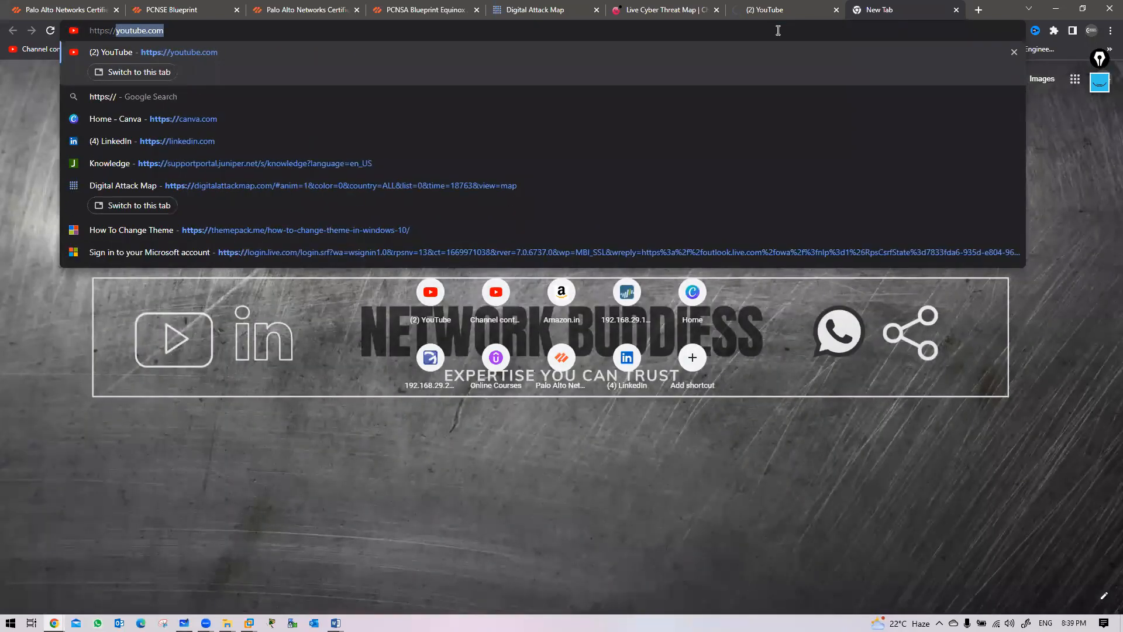
pyautogui.write('172.2')
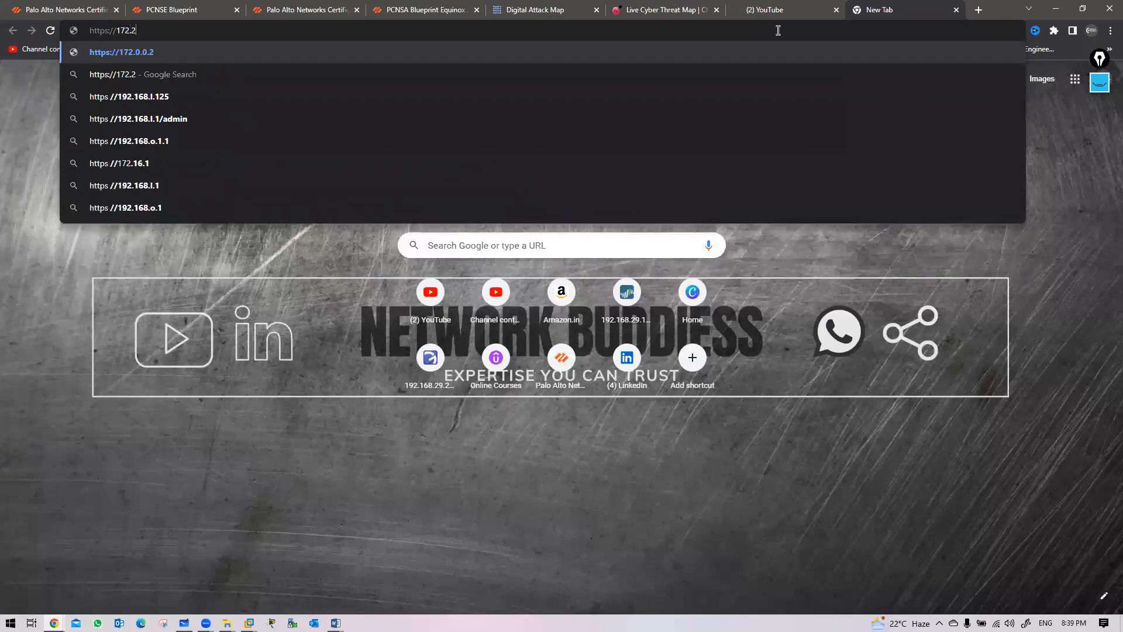
pyautogui.write('0.10.5')
pyautogui.press('Return')
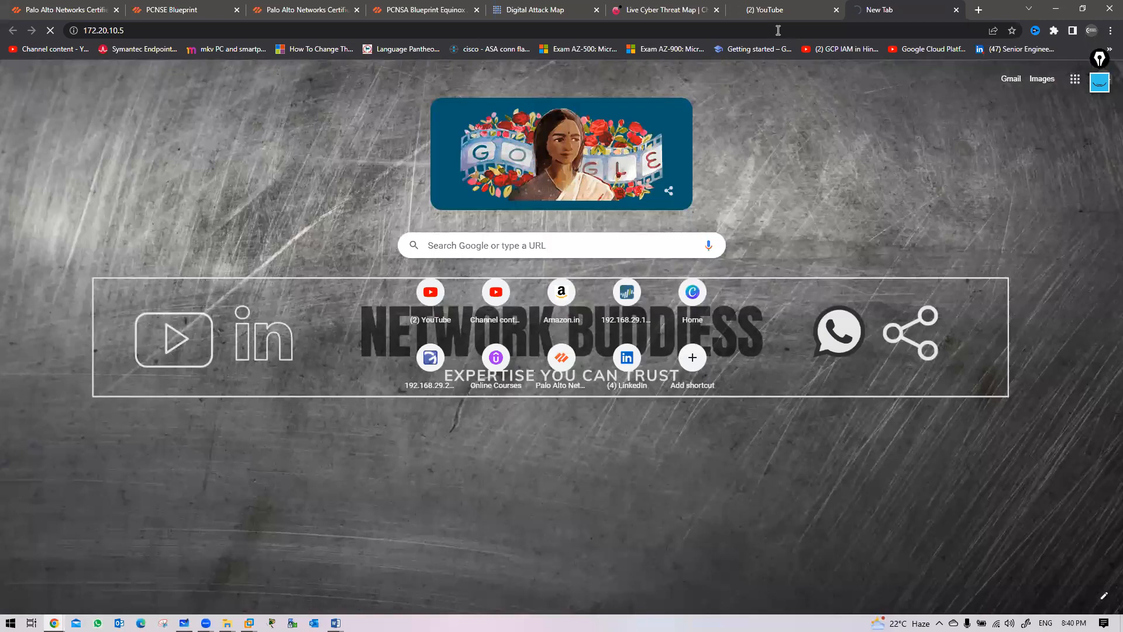
# Start a ping to 172.20.10.5 from the Windows Run prompt
pyautogui.press('super+r')
pyautogui.write('ping ')
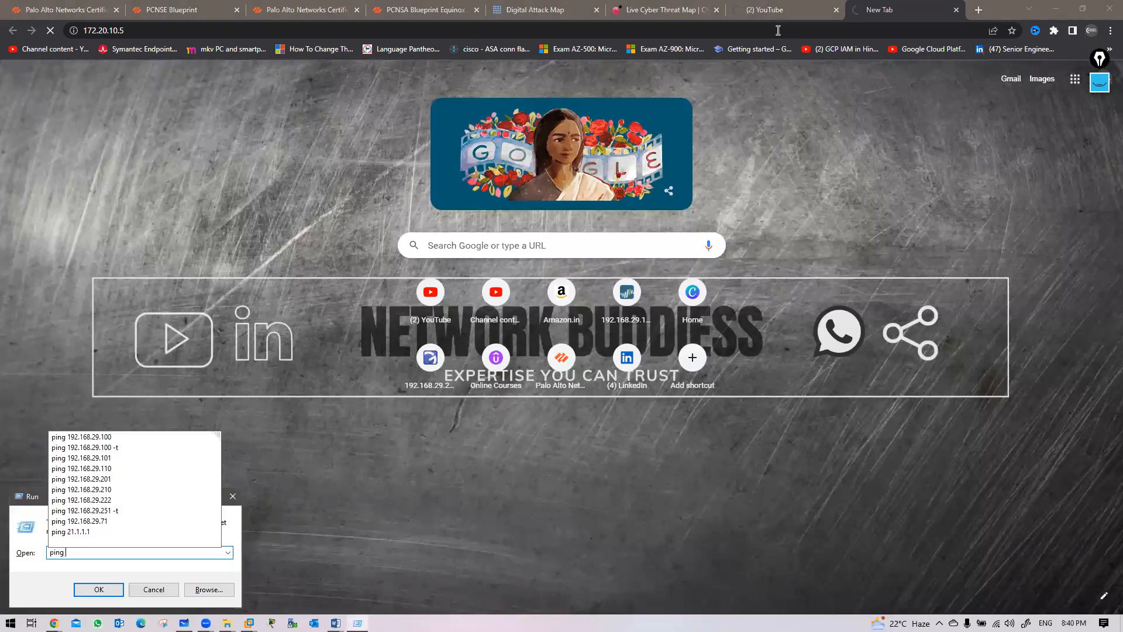
pyautogui.write('172.20.10.5')
pyautogui.press('Return')
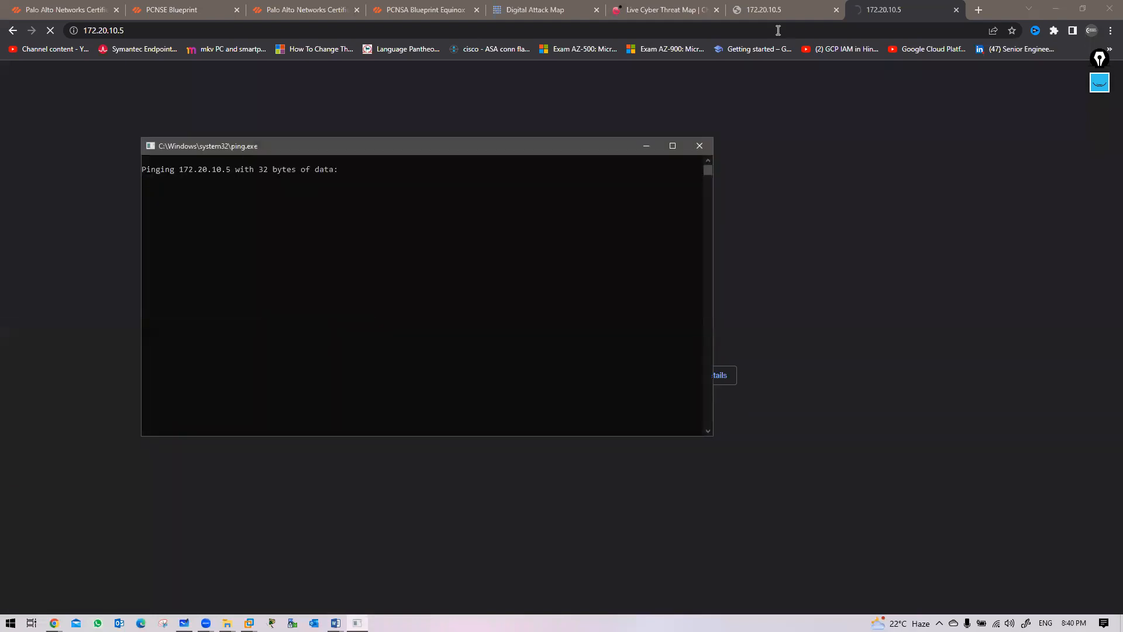
pyautogui.click(856, 337)
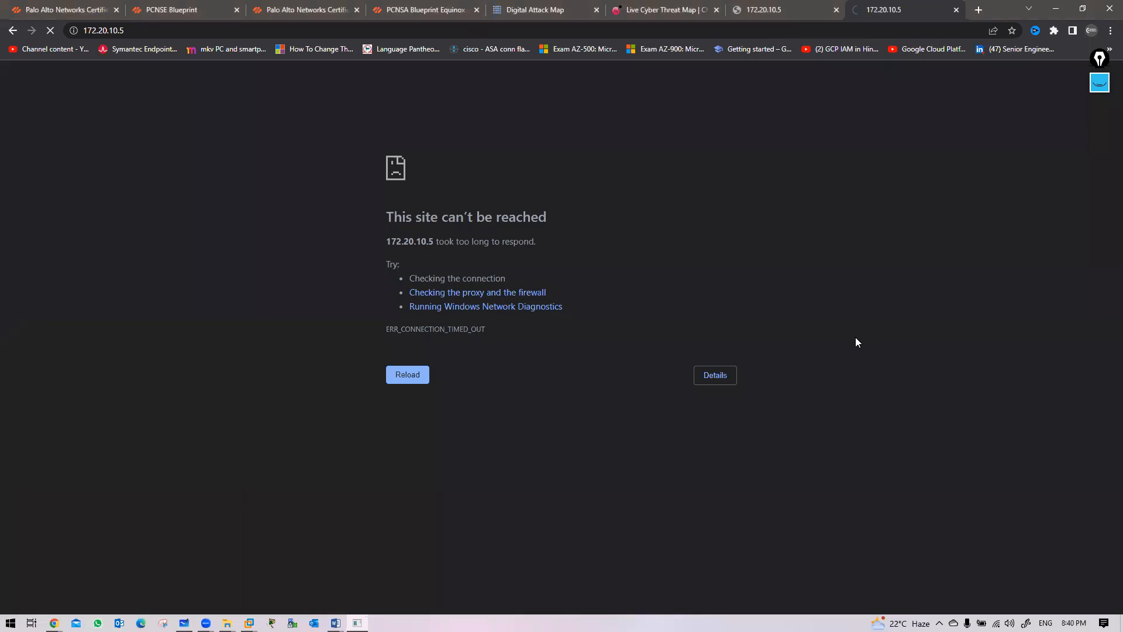
pyautogui.hotkey('alt', 'Tab')
pyautogui.hotkey('alt', 'Tab')
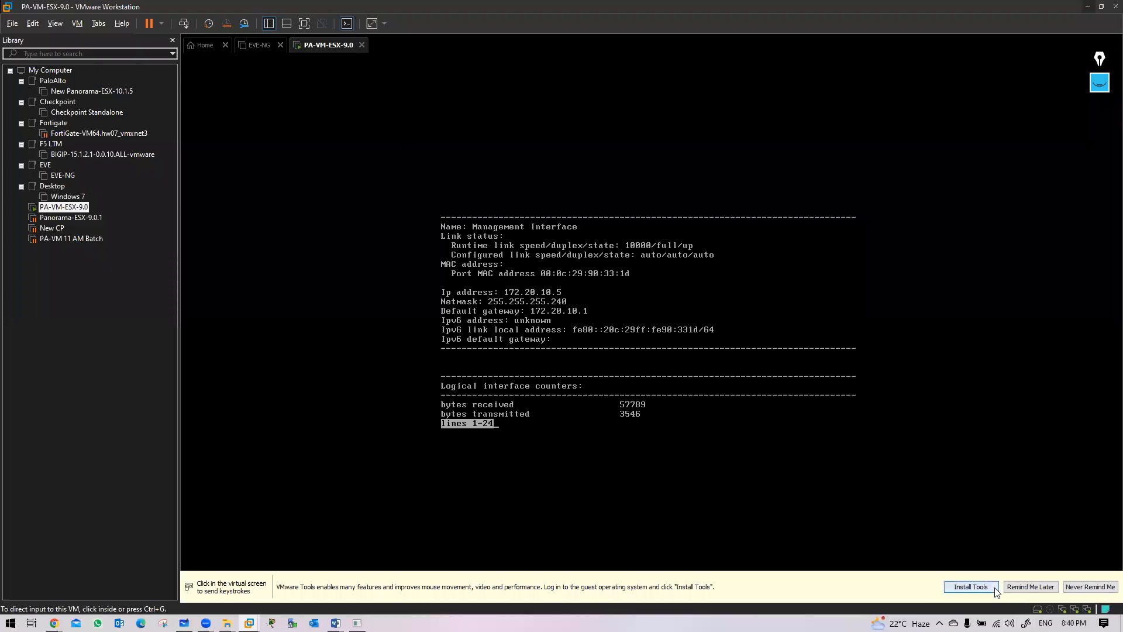
# Start the VMware Tools install, review the Bridged network adapters in VM Settings, and cancel unchanged
pyautogui.click(985, 588)
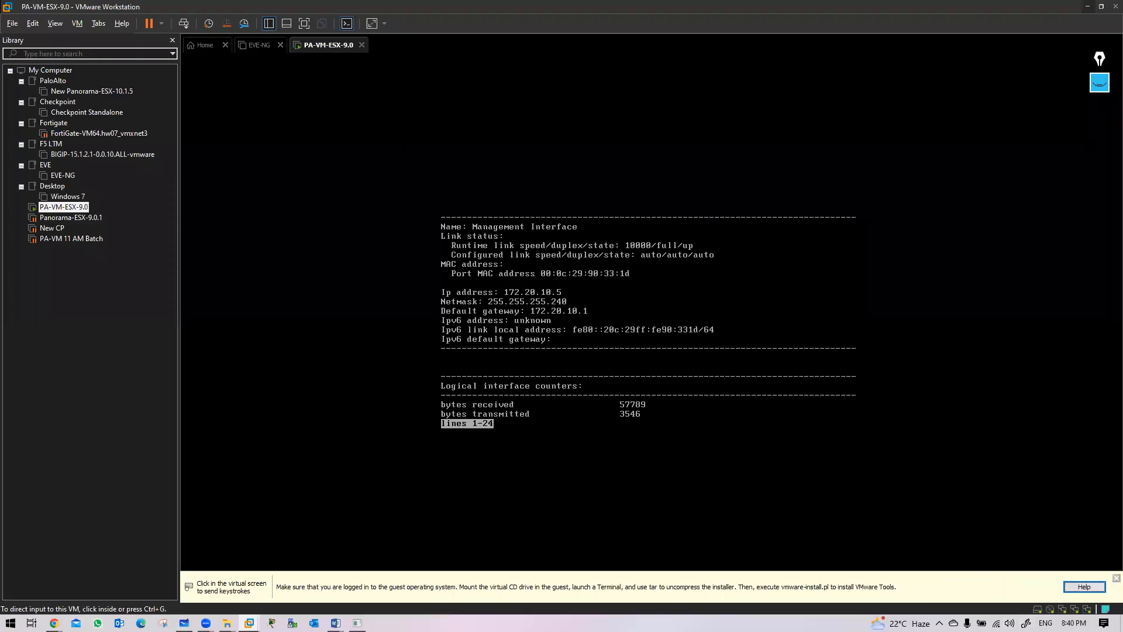
pyautogui.click(1038, 609)
pyautogui.click(1085, 606)
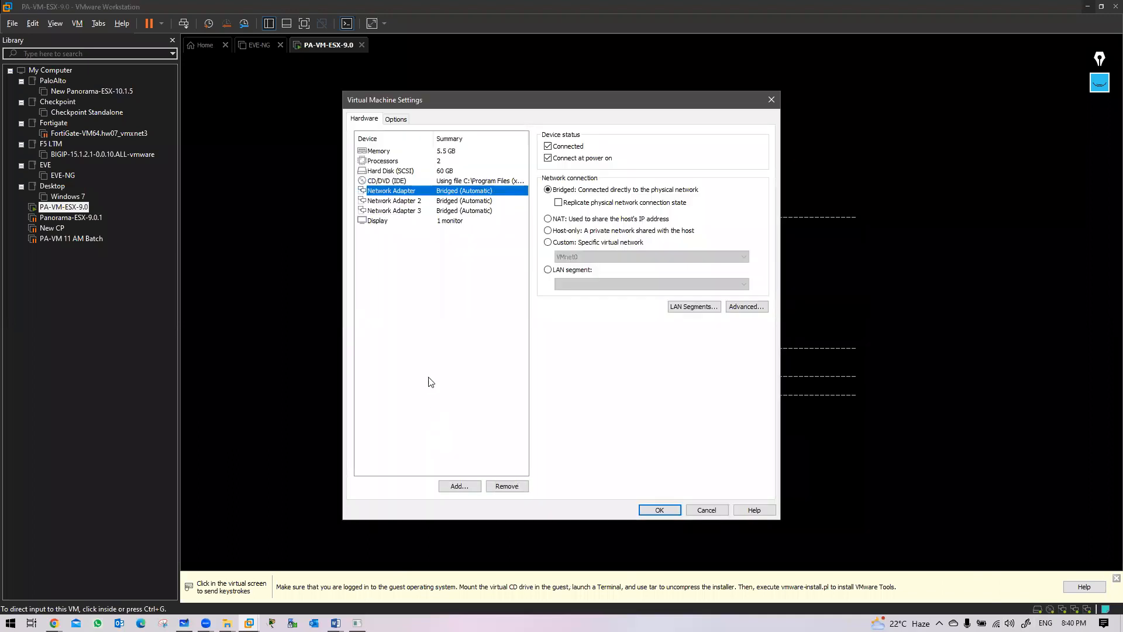
pyautogui.click(462, 201)
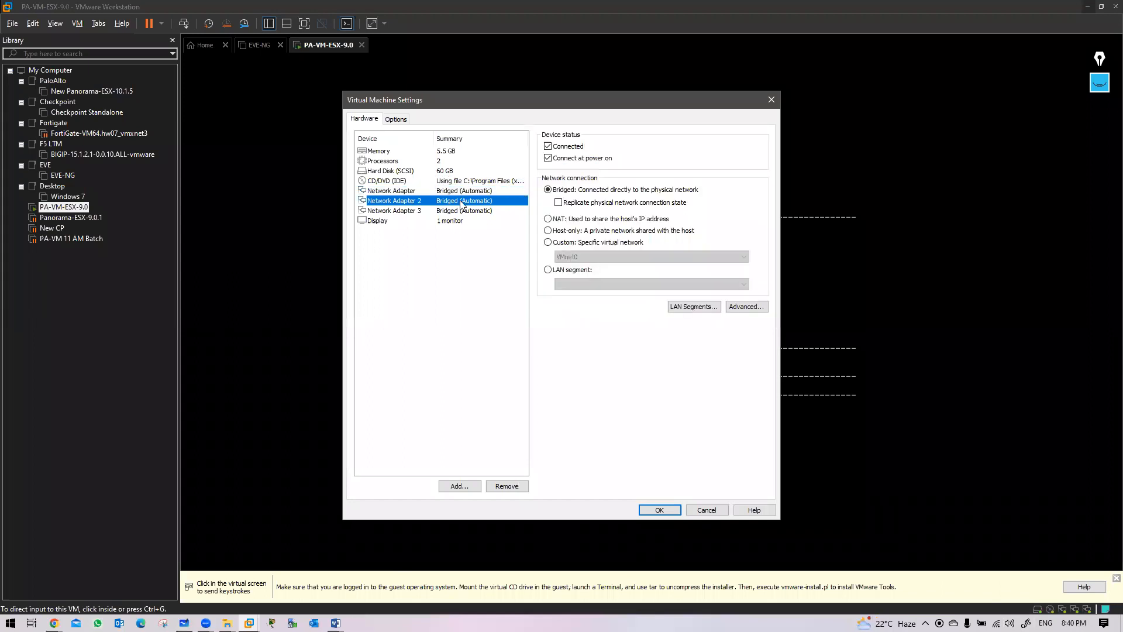
pyautogui.click(460, 192)
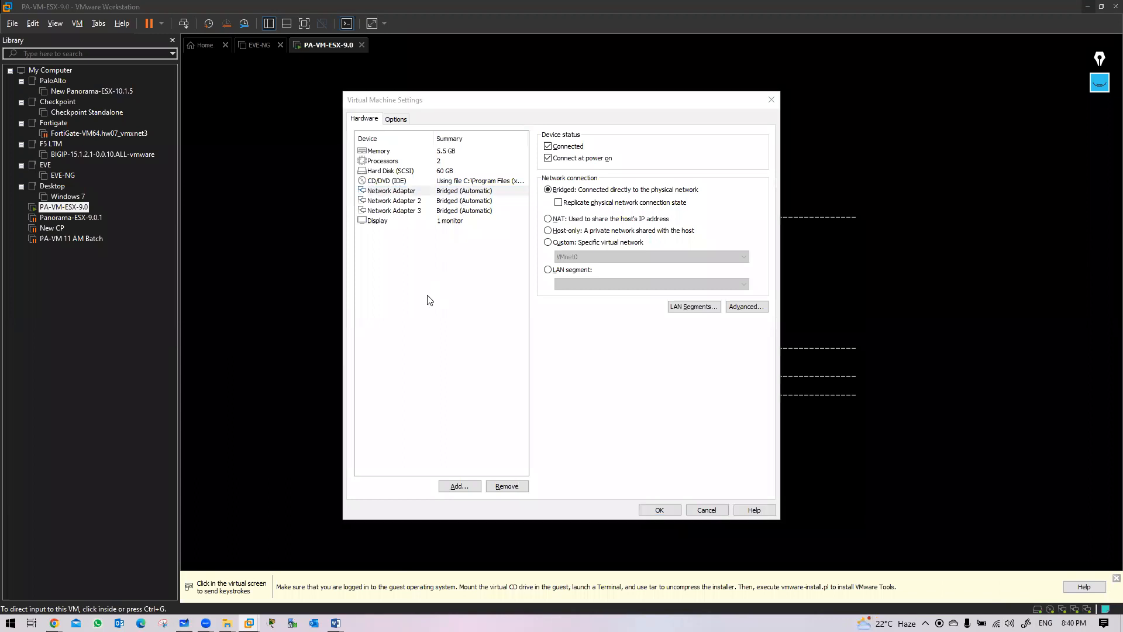
pyautogui.hotkey('alt', 'Tab')
pyautogui.hotkey('alt', 'Tab')
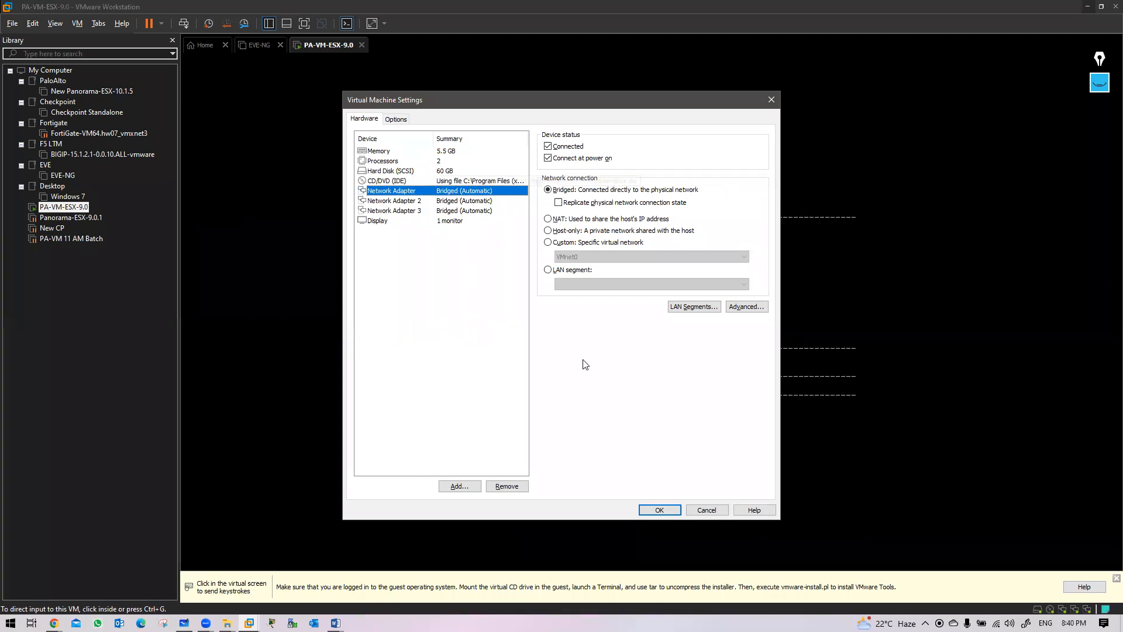
pyautogui.click(708, 510)
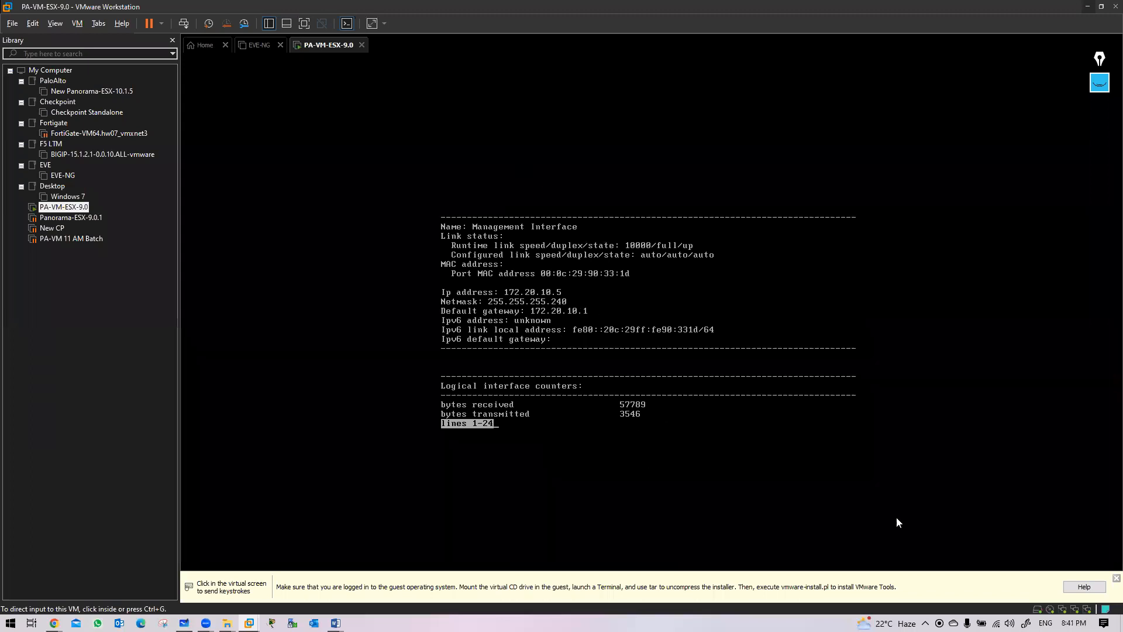
# Dismiss the Tools notice, log out of the PA-VM CLI with exit, and open the PCNSE Blueprint tab
pyautogui.click(1116, 578)
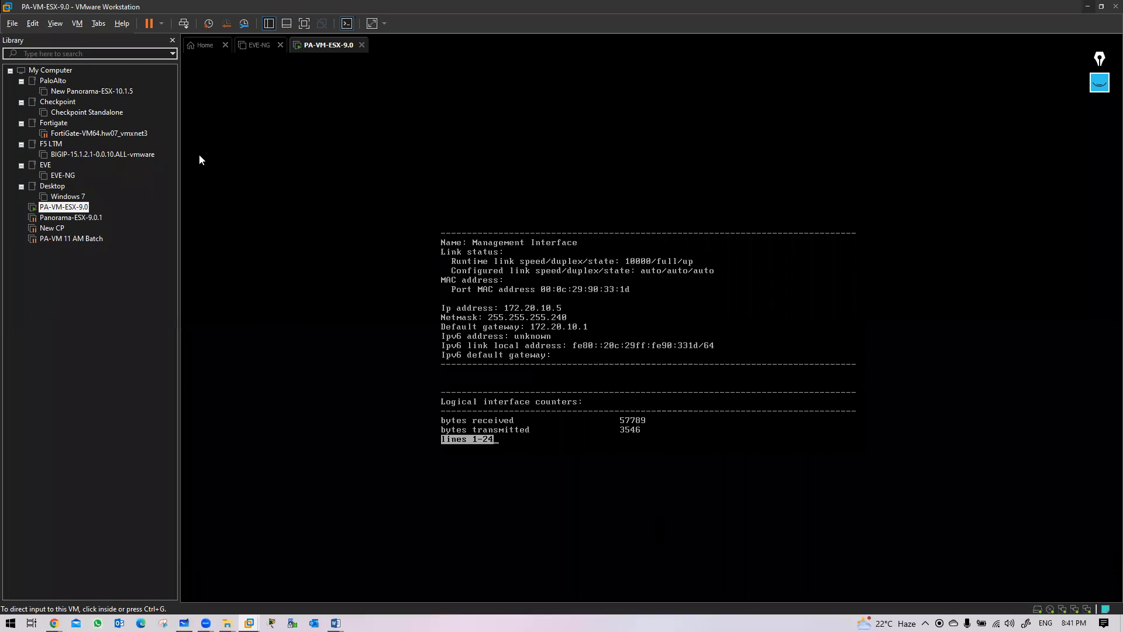
pyautogui.click(579, 422)
pyautogui.press('space')
pyautogui.press('Return')
pyautogui.press('Return')
pyautogui.press('Return')
pyautogui.press('Return')
pyautogui.press('Return')
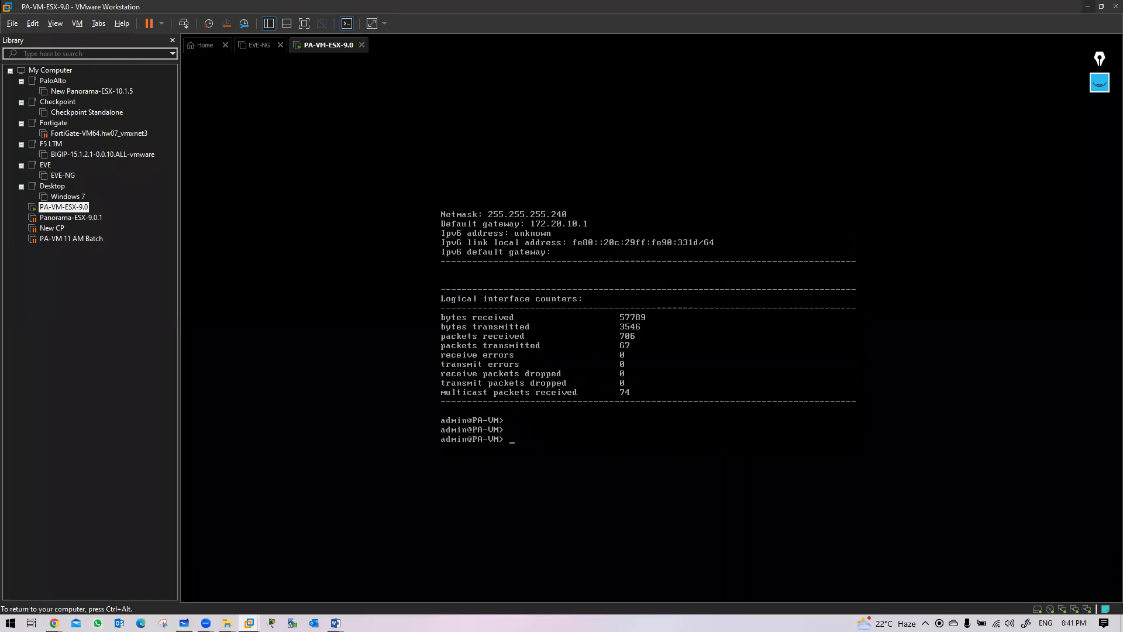
pyautogui.write('exit')
pyautogui.press('Return')
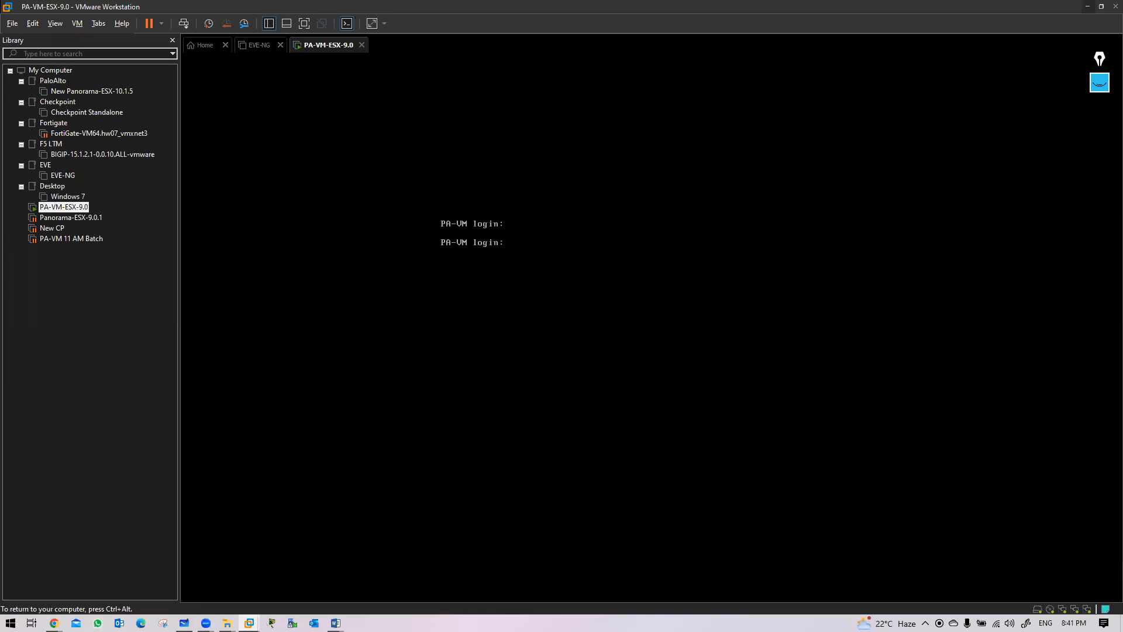
pyautogui.hotkey('ctrl', 'alt')
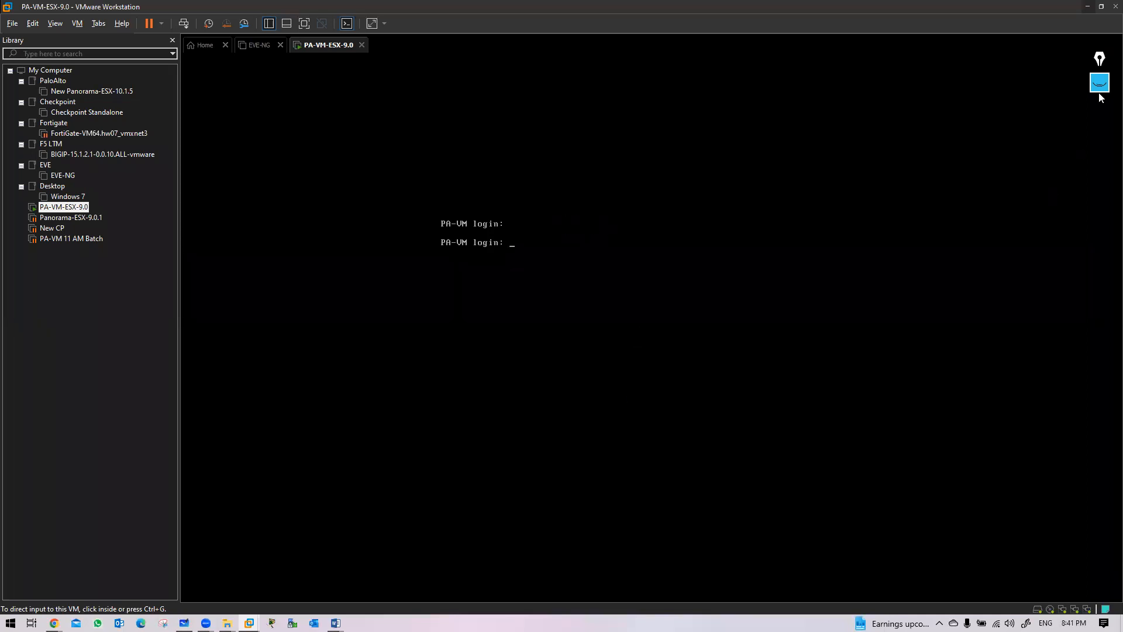
pyautogui.click(1088, 7)
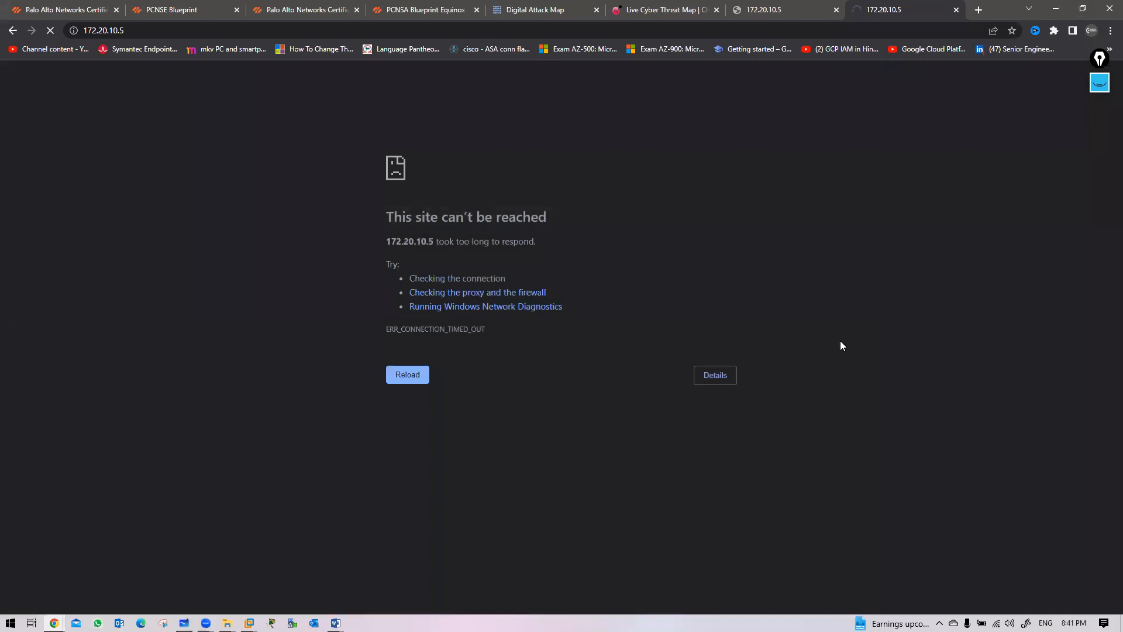
pyautogui.click(226, 16)
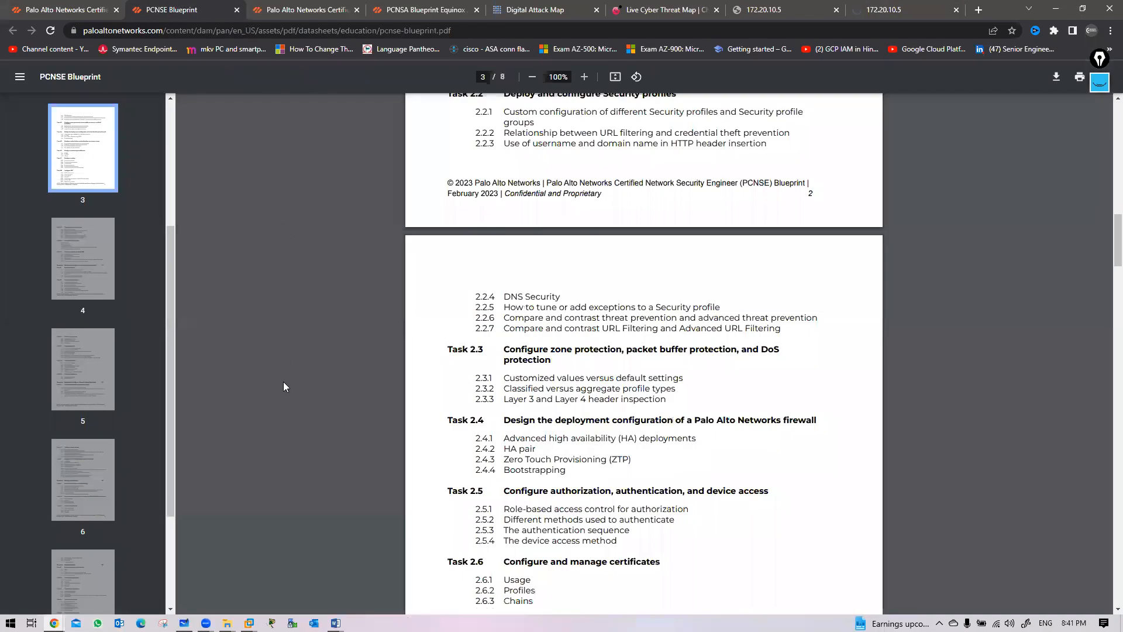